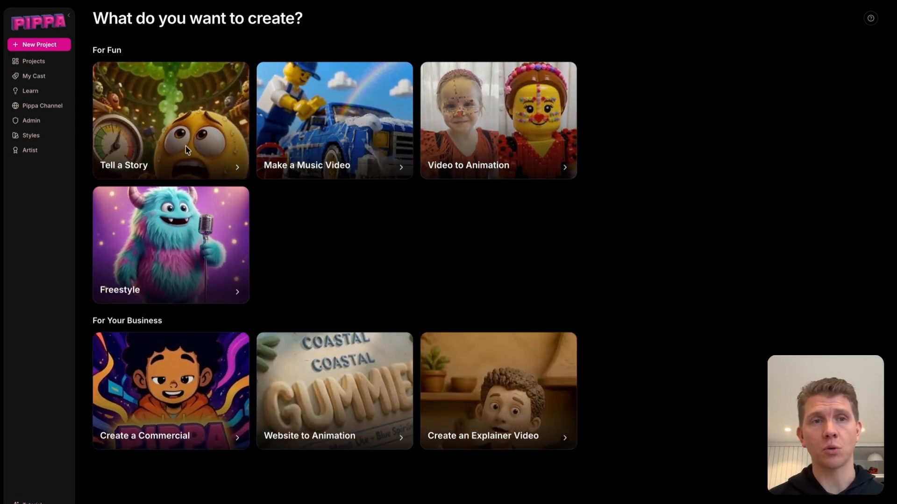
Start a Tell a Story project using the Story Wizard
{"action": "left_click", "coordinate": [181, 145]}
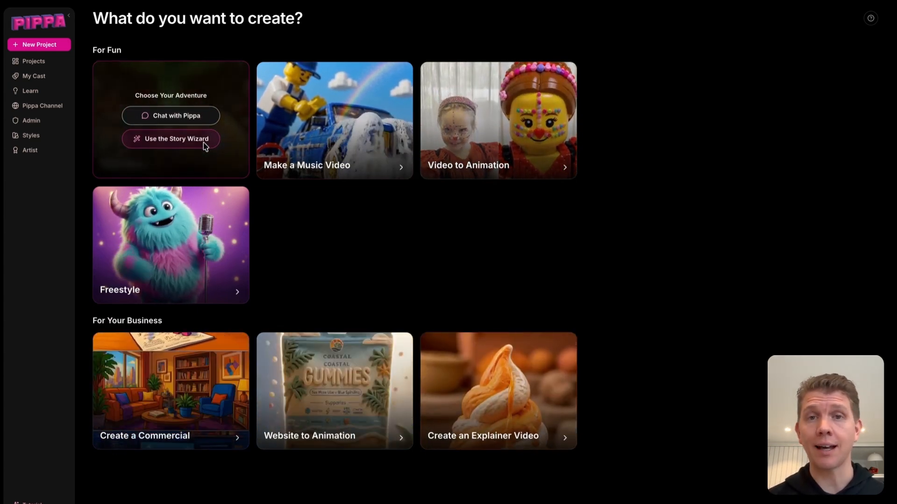
{"action": "left_click", "coordinate": [203, 142]}
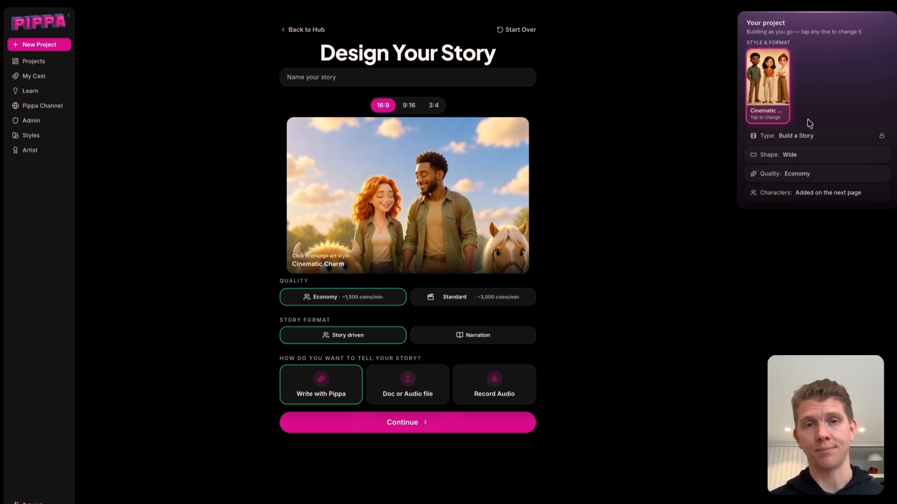
Name the story "The Friendly Tank" and set the aspect ratio to 9:16
{"action": "left_click", "coordinate": [425, 78]}
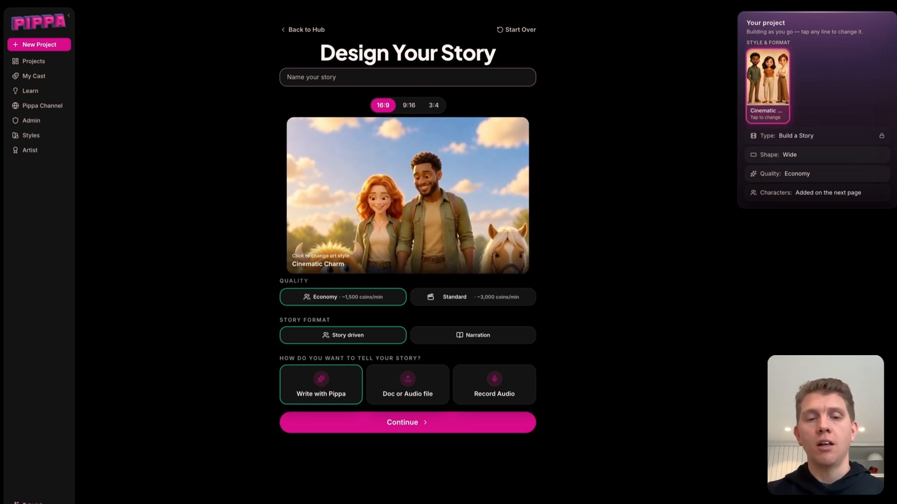
{"action": "type", "text": "The Friendly Tank"}
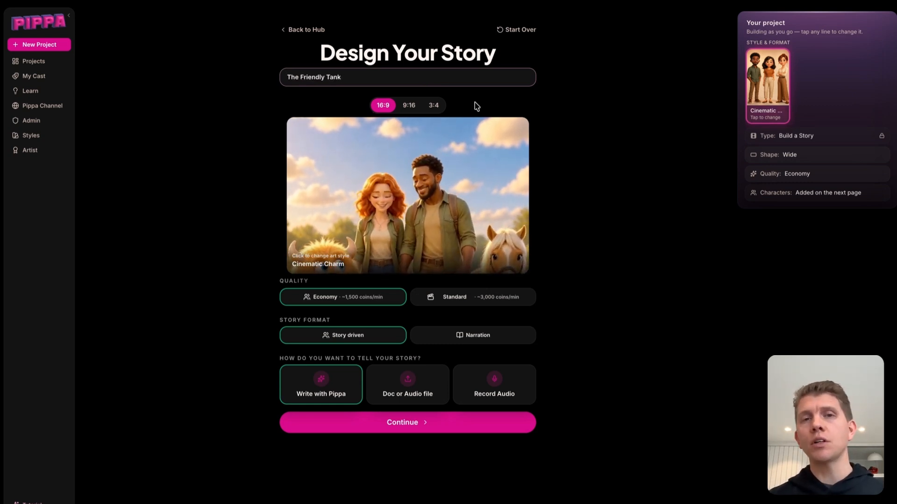
{"action": "left_click", "coordinate": [409, 106]}
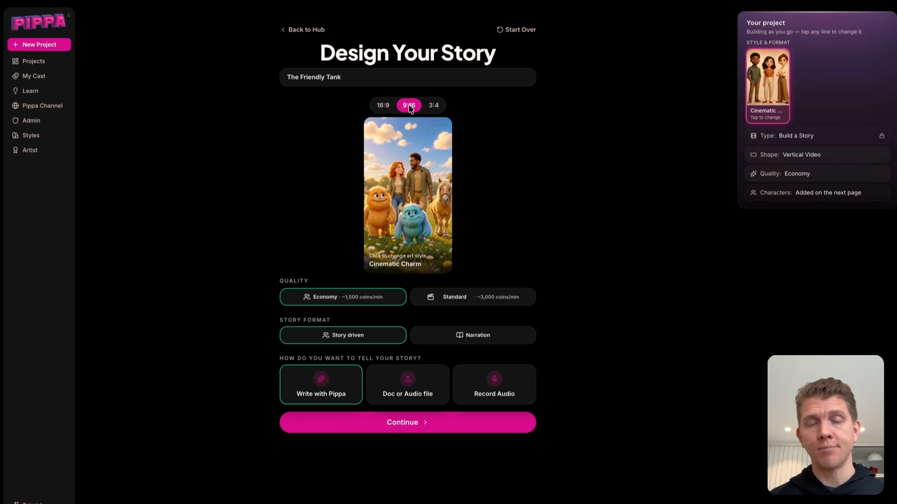
Change the art style to Classic Wonder
{"action": "left_click", "coordinate": [425, 215]}
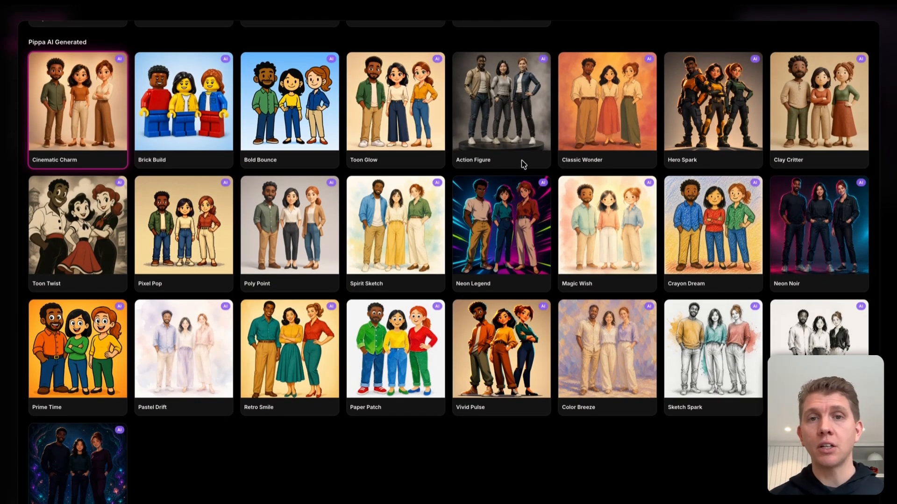
{"action": "left_click", "coordinate": [622, 116]}
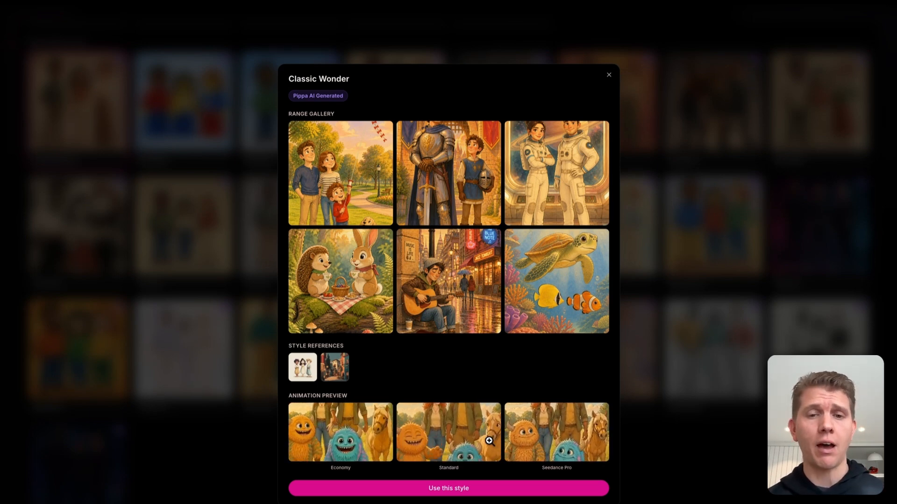
{"action": "left_click", "coordinate": [473, 489]}
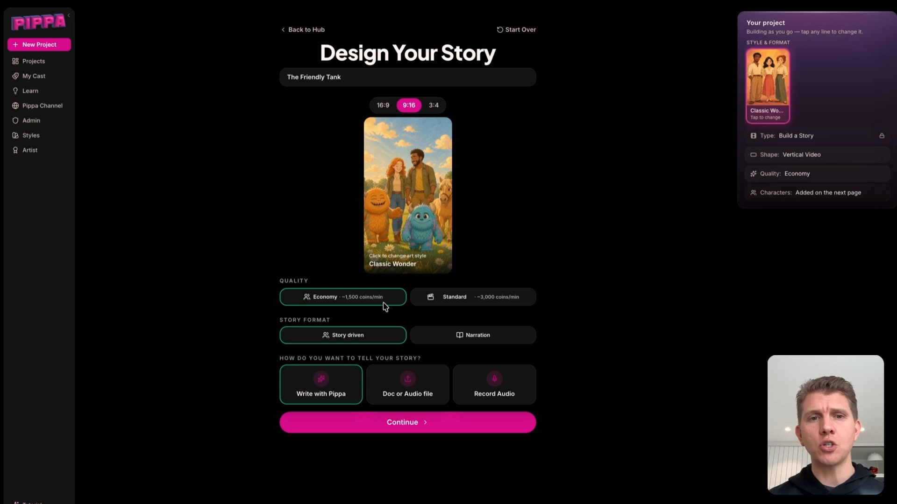
Set the quality to Standard and continue with Write with Pippa
{"action": "left_click", "coordinate": [473, 303]}
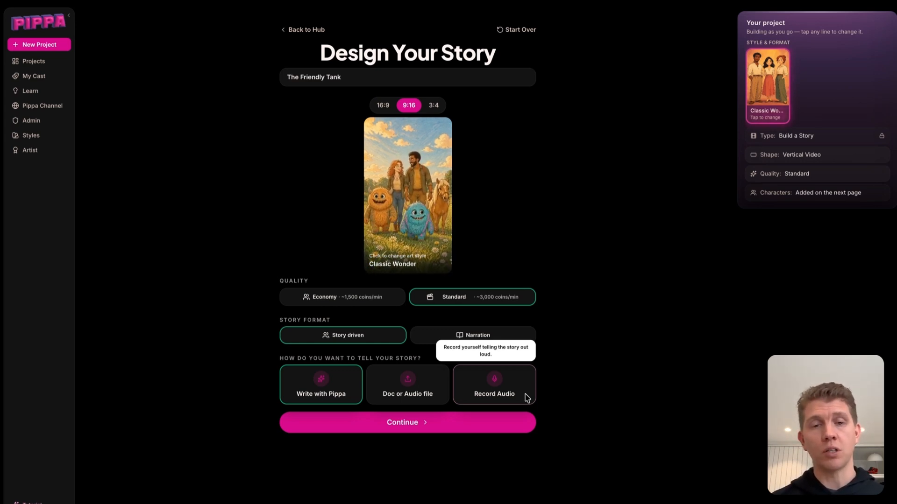
{"action": "left_click", "coordinate": [439, 429]}
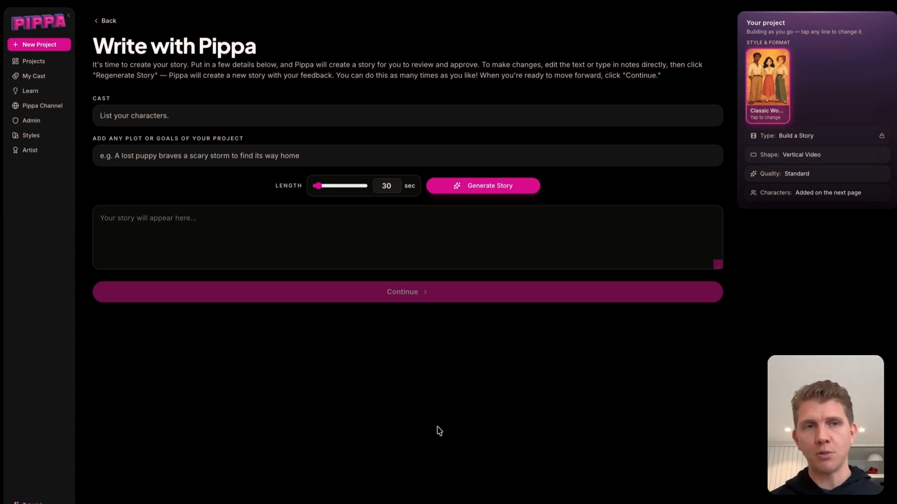
Paste the cast list: a tank, a plane, two friendly soldiers and an ogre
{"action": "left_click", "coordinate": [264, 114]}
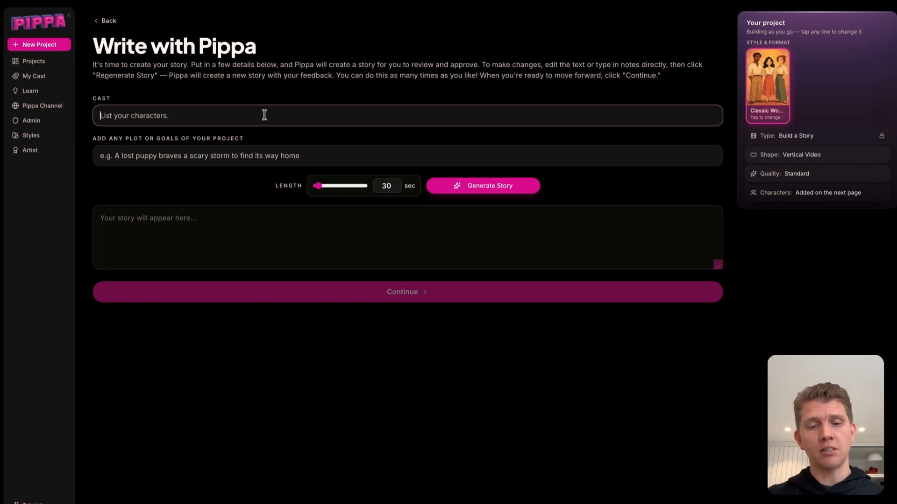
{"action": "type", "text": "A tank, a plane, two friendly soldiers and an orge"}
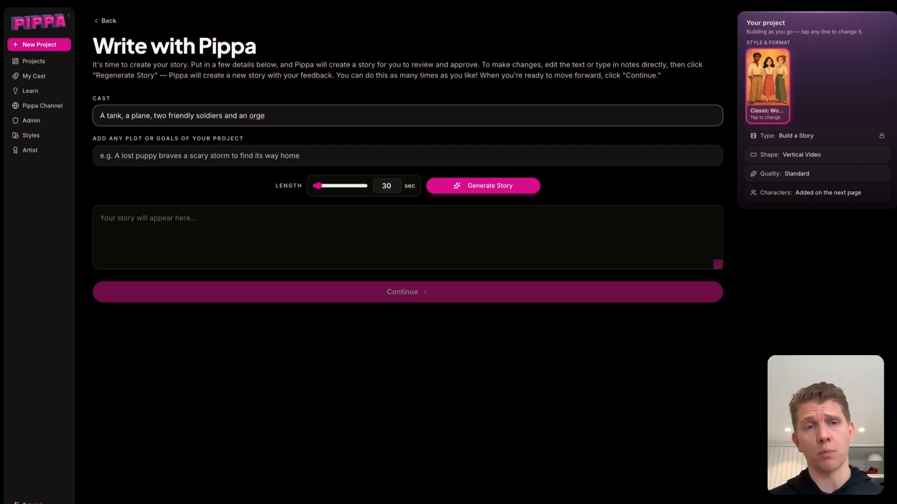
Enter the plot "The tank makes a new friend from a grumpy ogre." and generate a 30-second story
{"action": "left_click", "coordinate": [157, 159]}
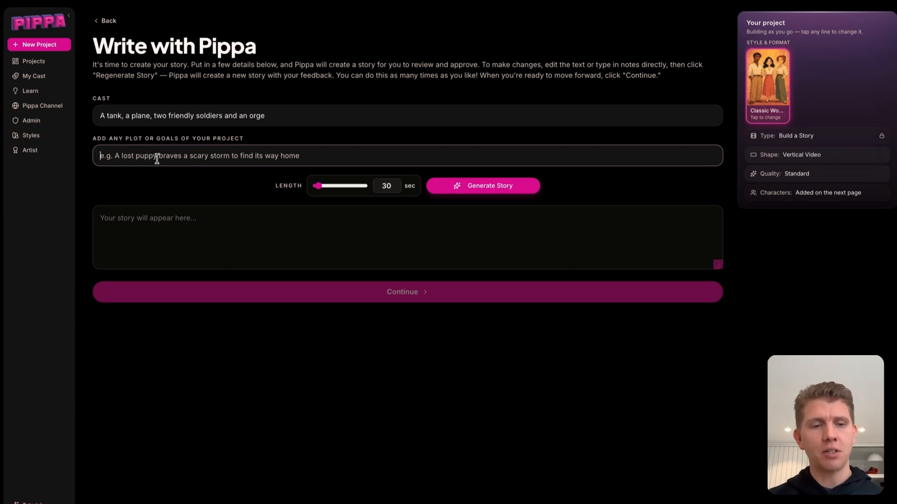
{"action": "type", "text": "The tank makes a new friend from a grumpy ogre."}
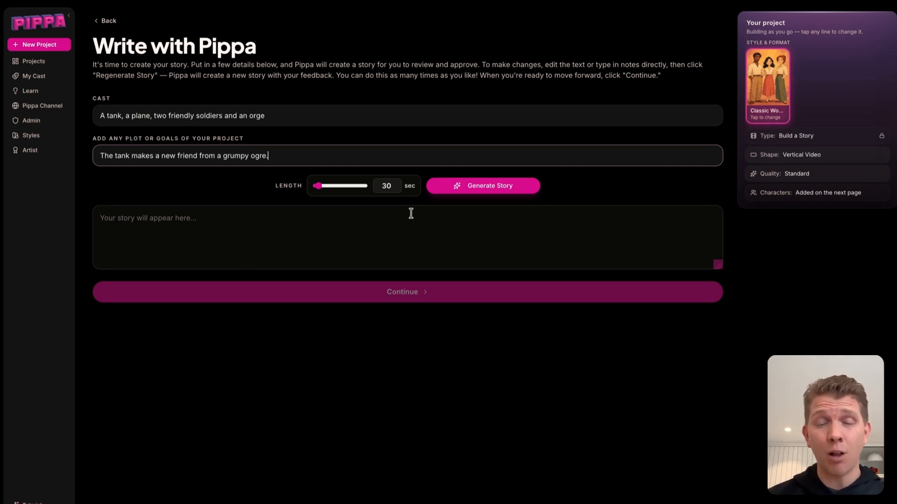
{"action": "left_click", "coordinate": [483, 193]}
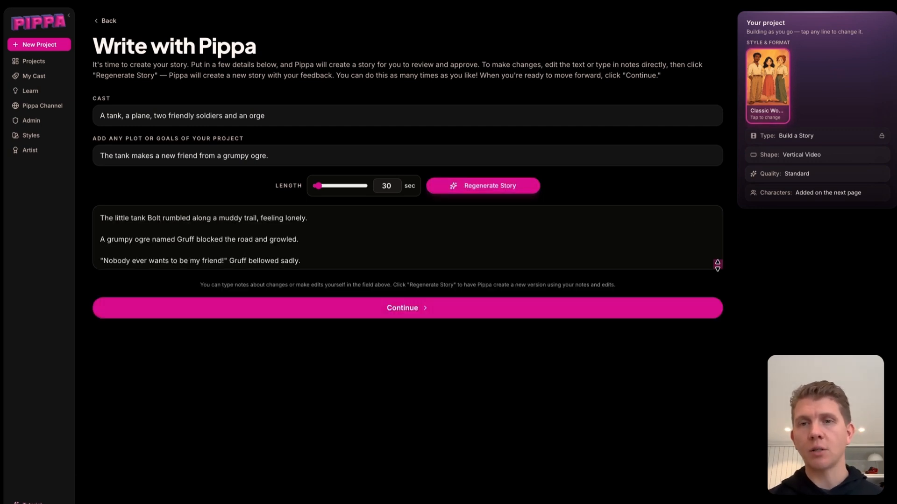
Add a note asking the plane to drop balloons and soldiers to hold a cake, then regenerate the story
{"action": "left_click_drag", "start_coordinate": [717, 266], "coordinate": [717, 378]}
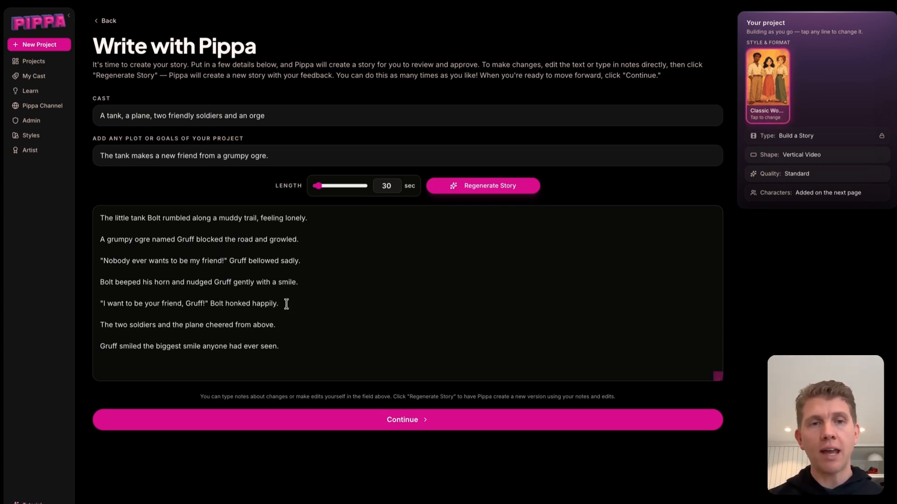
{"action": "left_click", "coordinate": [288, 364]}
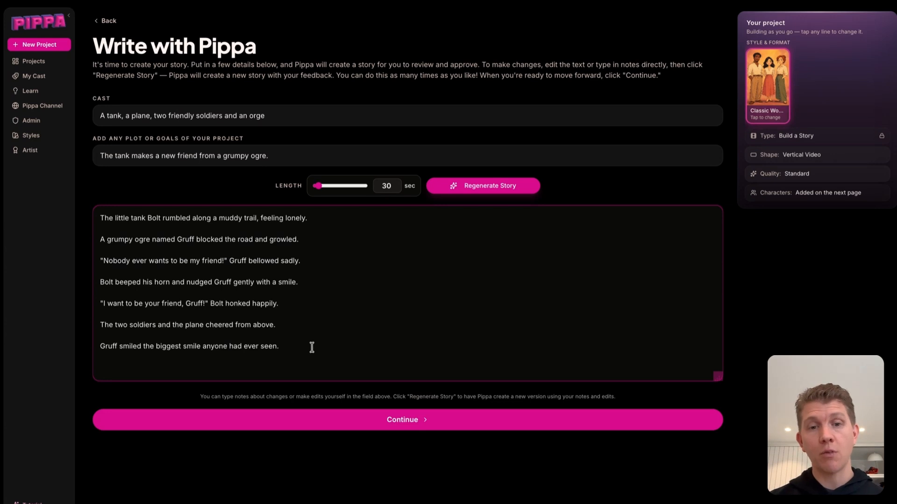
{"action": "key", "text": "Return"}
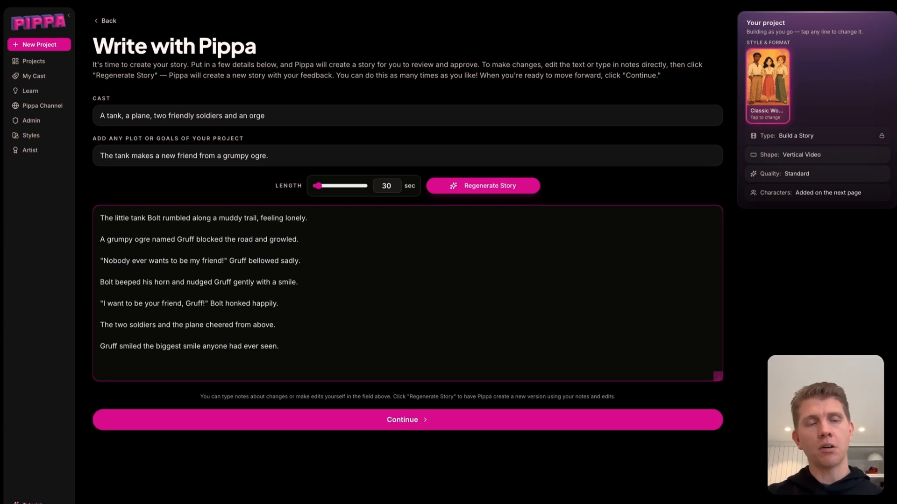
{"action": "type", "text": "Make the plane drop balloons and the soldier's holding a cake near the ogre to celebrate."}
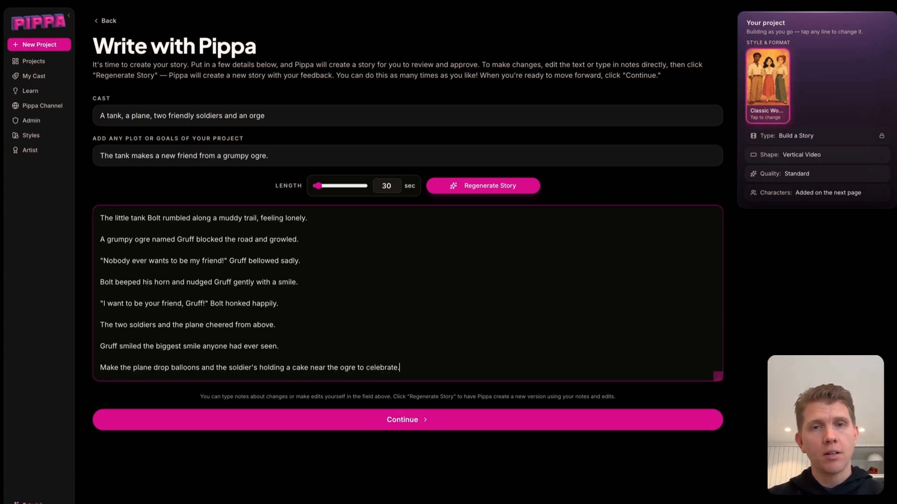
{"action": "left_click", "coordinate": [496, 192]}
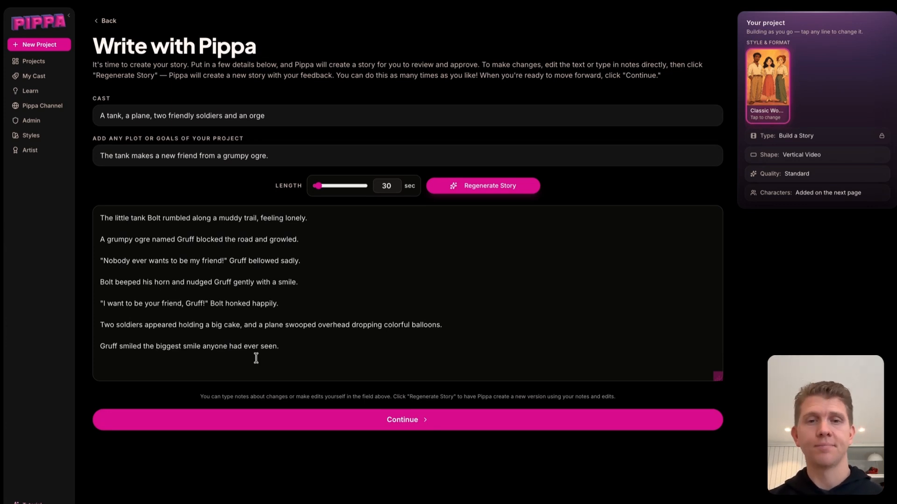
Continue to the project assets and add a new character
{"action": "left_click", "coordinate": [378, 423]}
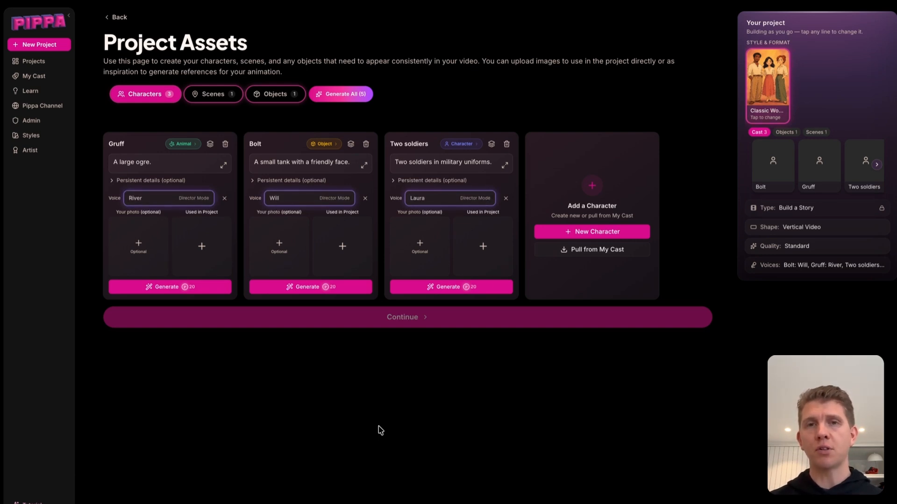
{"action": "left_click", "coordinate": [586, 228]}
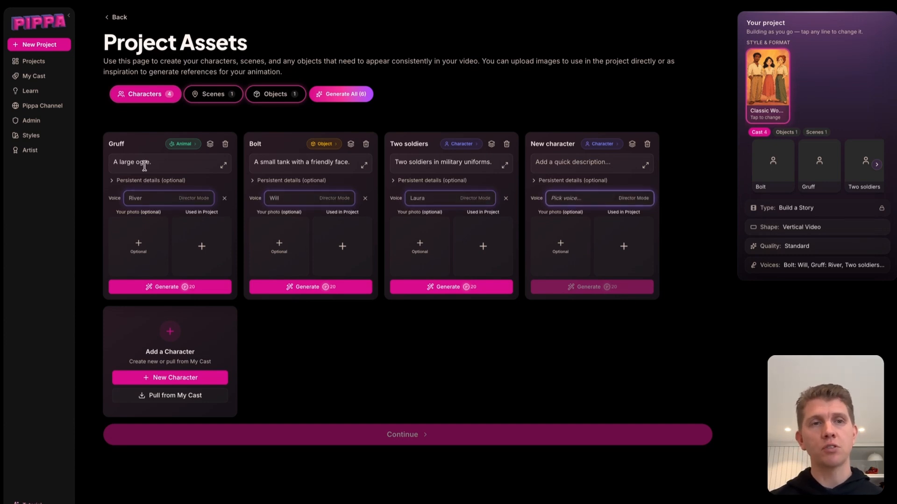
Describe Gruff as "A large ogre with gray skin and huge broken teeth" and generate its reference
{"action": "left_click", "coordinate": [175, 163]}
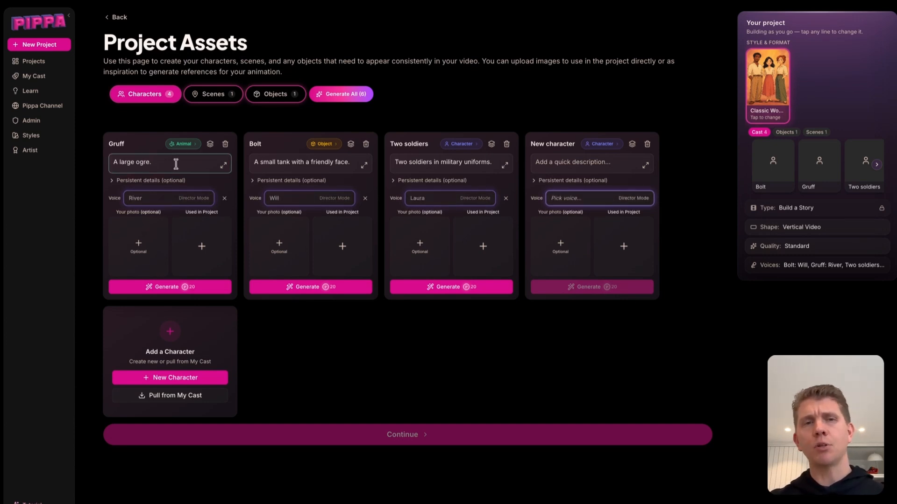
{"action": "key", "text": "BackSpace"}
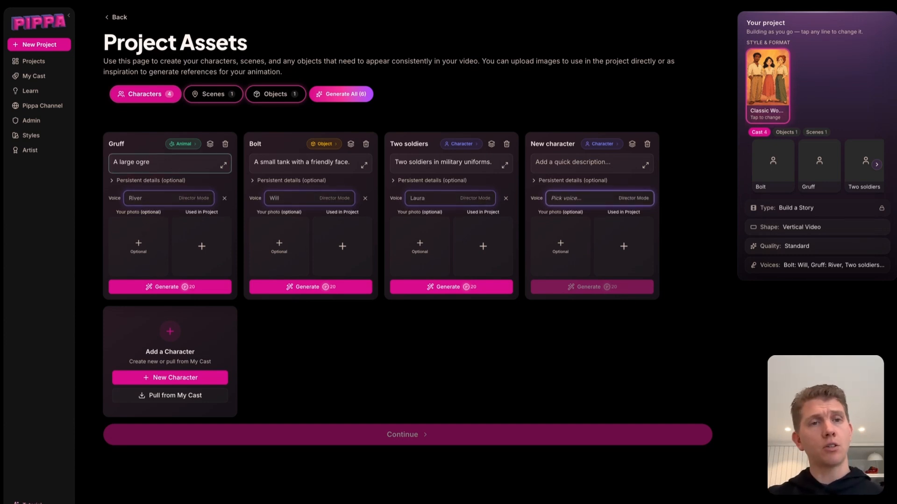
{"action": "type", "text": "with gray"}
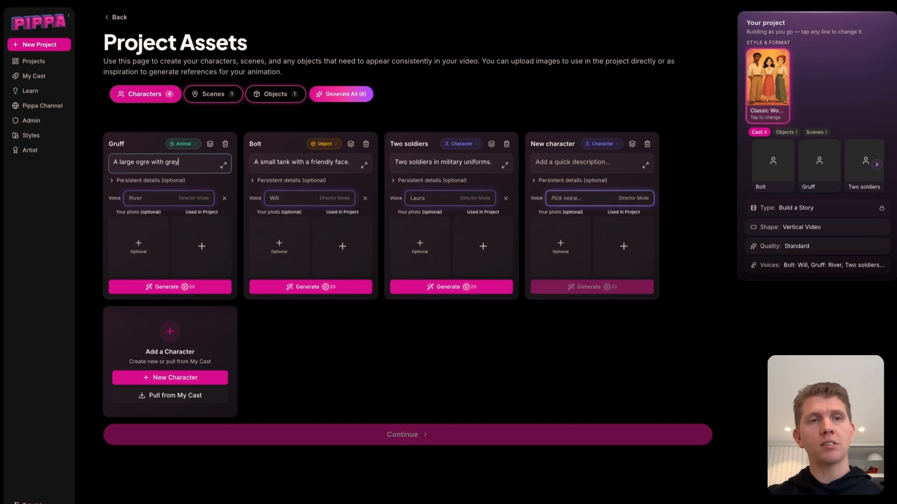
{"action": "type", "text": " skin and"}
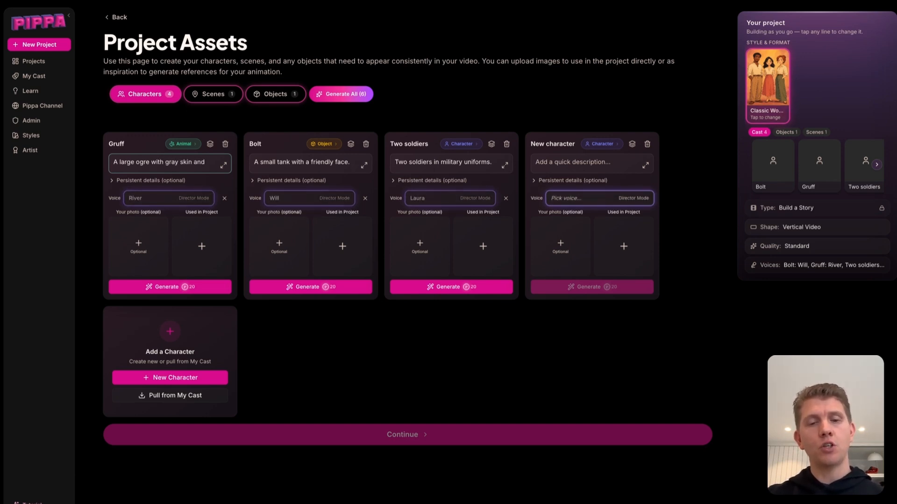
{"action": "type", "text": " huge broken teeth"}
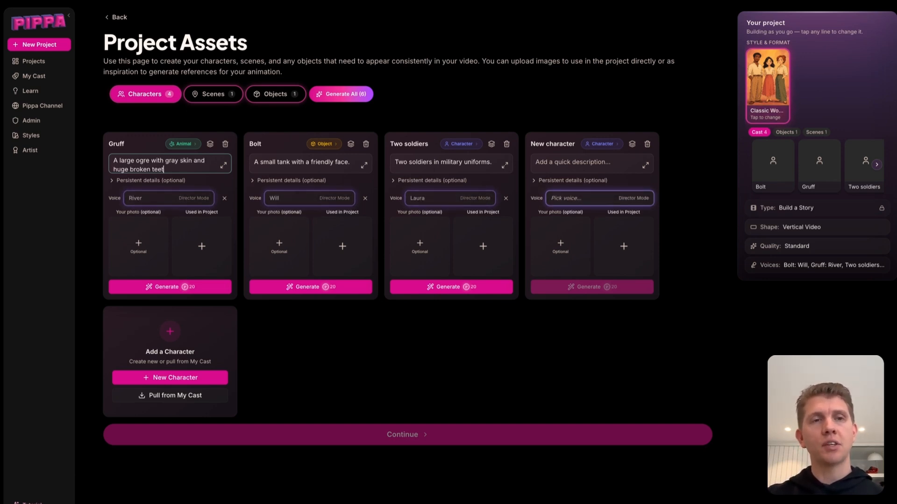
{"action": "left_click", "coordinate": [169, 287]}
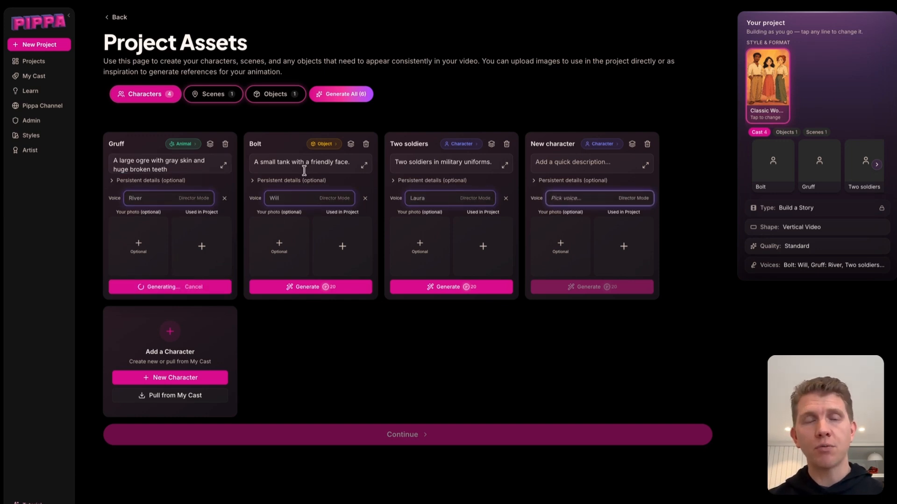
Describe Bolt as a small green army tank with a friendly face and generate its reference
{"action": "left_click", "coordinate": [277, 162]}
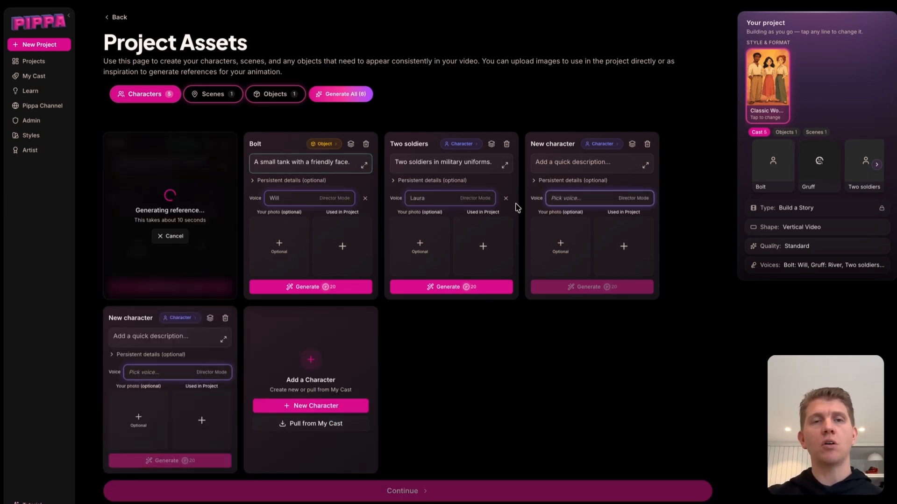
{"action": "type", "text": "green army"}
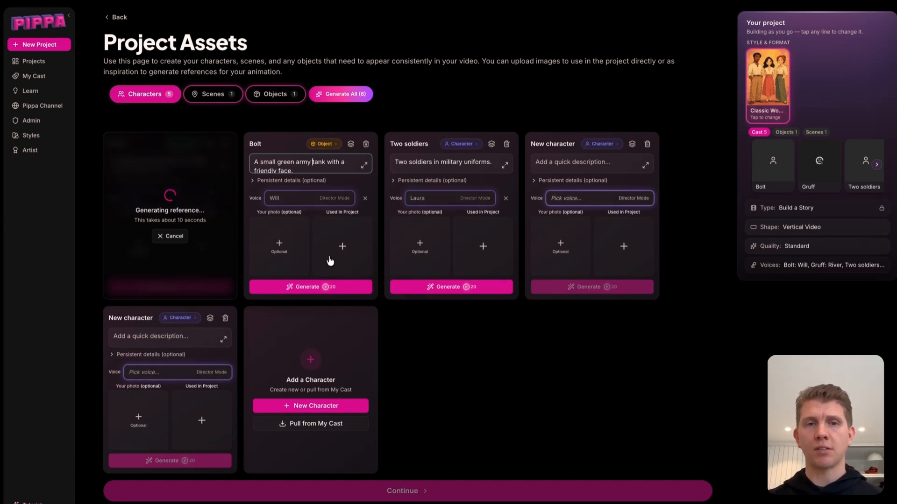
{"action": "left_click", "coordinate": [320, 286]}
Delete the Two soldiers character
{"action": "left_click", "coordinate": [506, 144]}
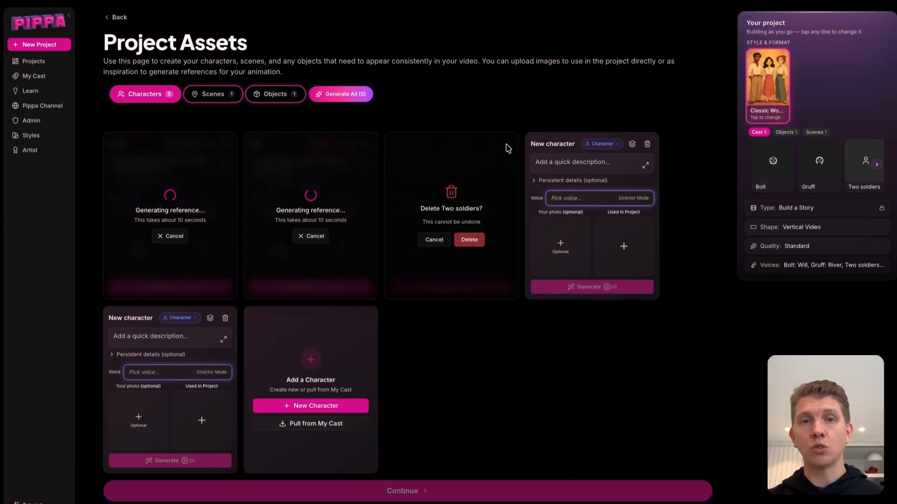
{"action": "left_click", "coordinate": [470, 239]}
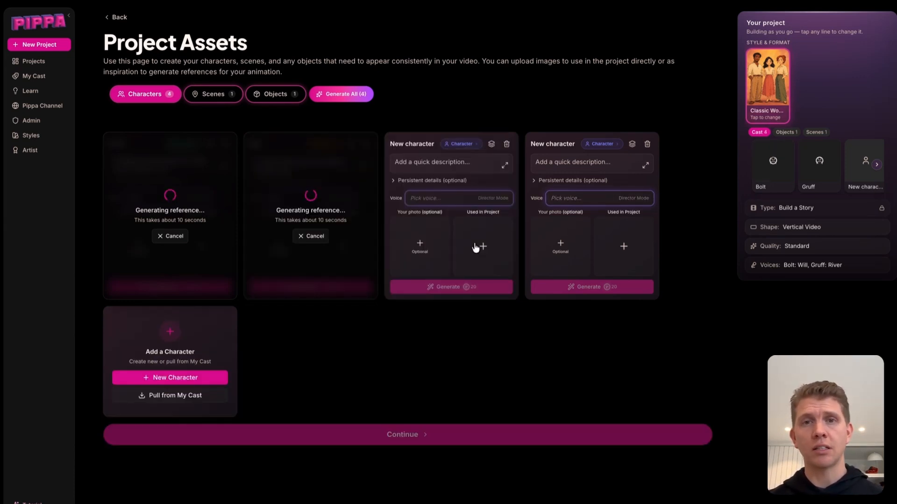
Rename the first new character to "Solider 1"
{"action": "left_click", "coordinate": [422, 144]}
{"action": "left_click_drag", "start_coordinate": [423, 145], "coordinate": [357, 145]}
{"action": "type", "text": "S"}
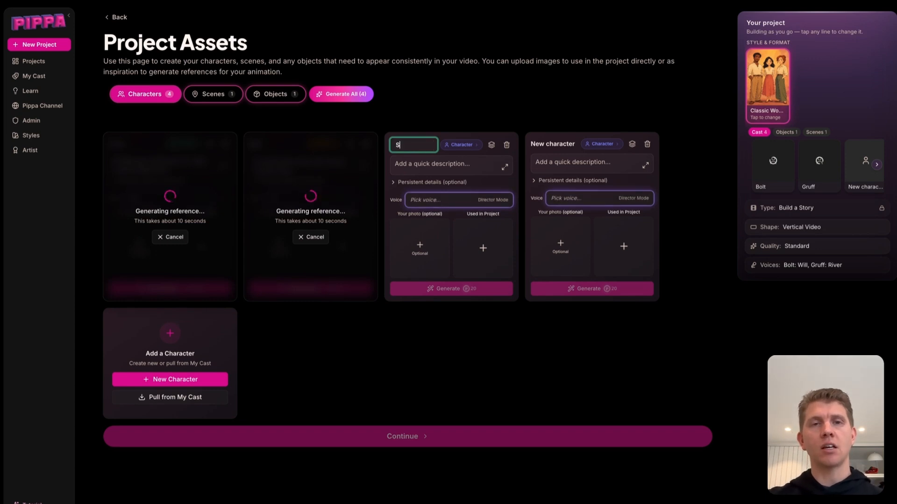
{"action": "type", "text": "olider 1"}
Rename the second new character to "Soldier 2"
{"action": "left_click", "coordinate": [556, 144]}
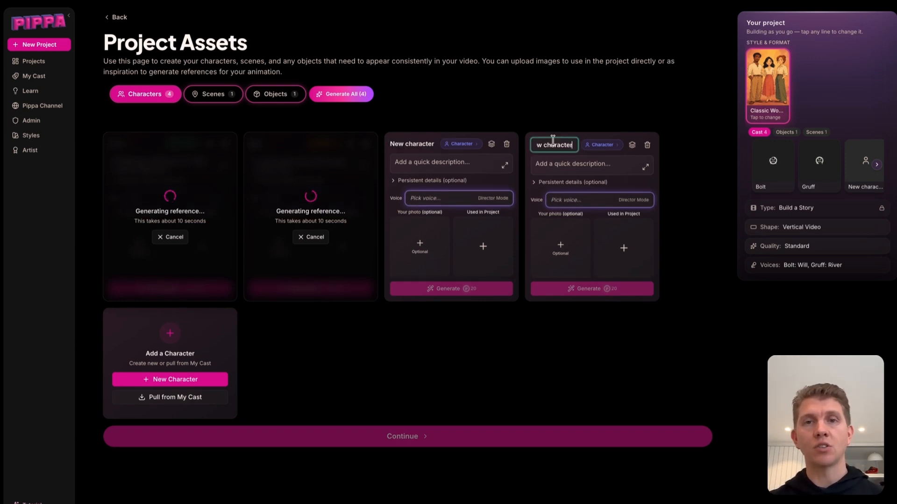
{"action": "left_click_drag", "start_coordinate": [572, 148], "coordinate": [498, 146]}
{"action": "type", "text": "Soldier 2"}
Describe Solider 1 as "a male solider medic with long brown hair in a ponytail" and generate its reference image
{"action": "left_click", "coordinate": [454, 163]}
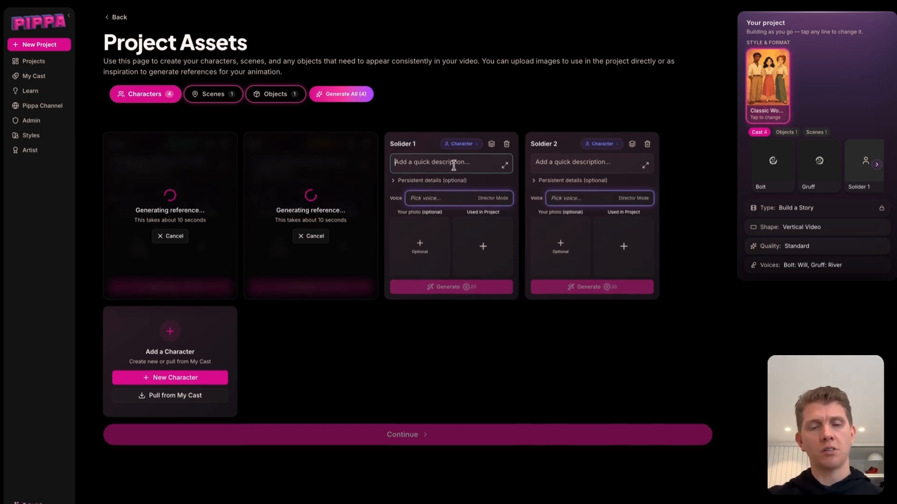
{"action": "type", "text": "a male solid"}
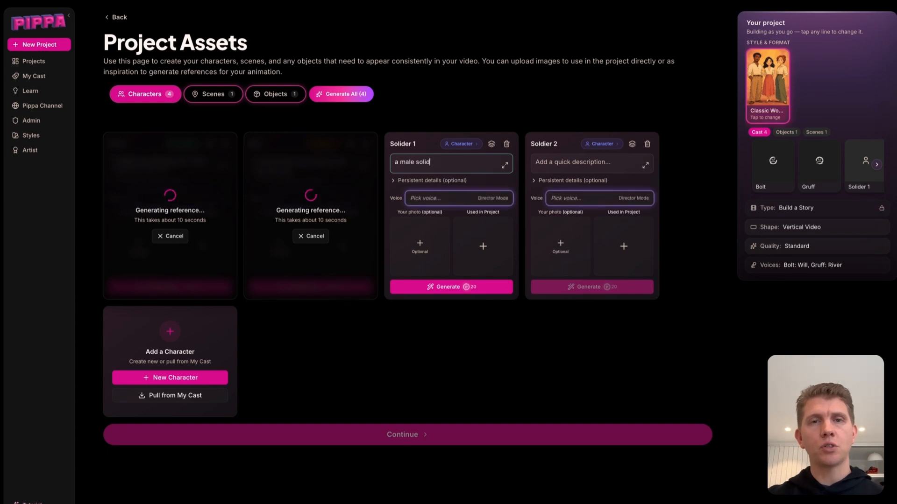
{"action": "type", "text": "er me"}
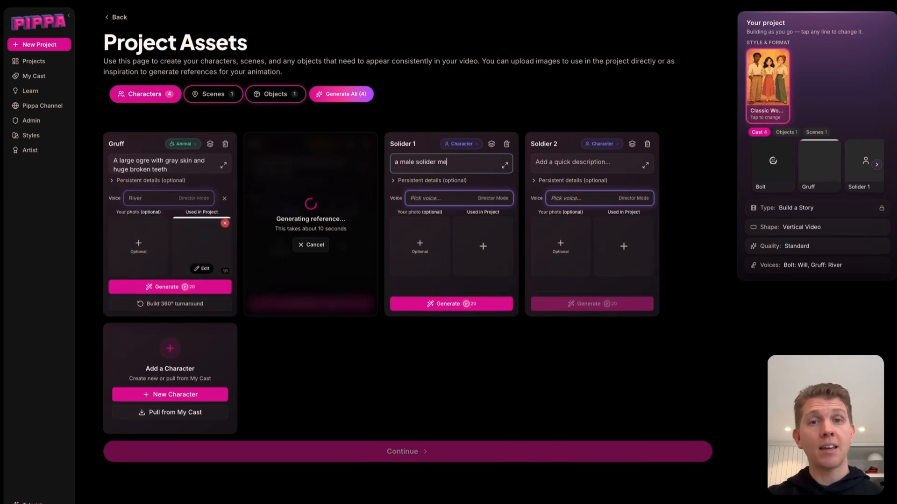
{"action": "type", "text": "dic with long"}
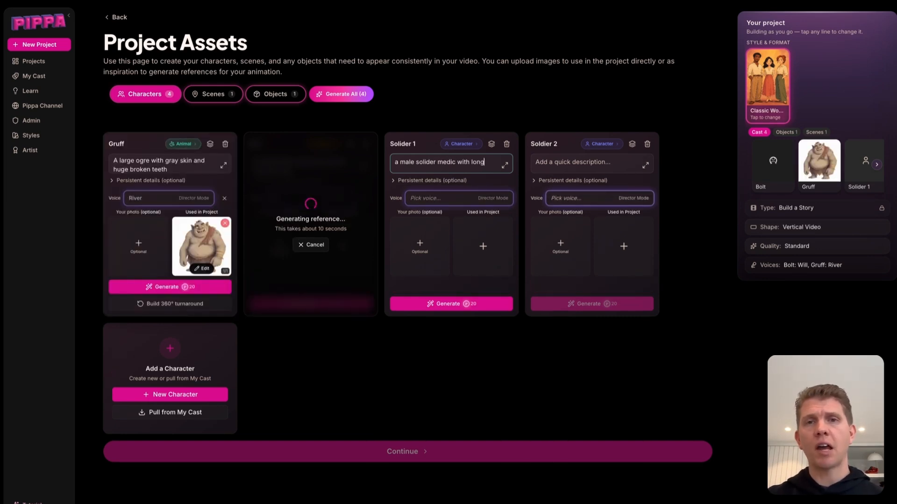
{"action": "type", "text": " brown hair in a ponytail"}
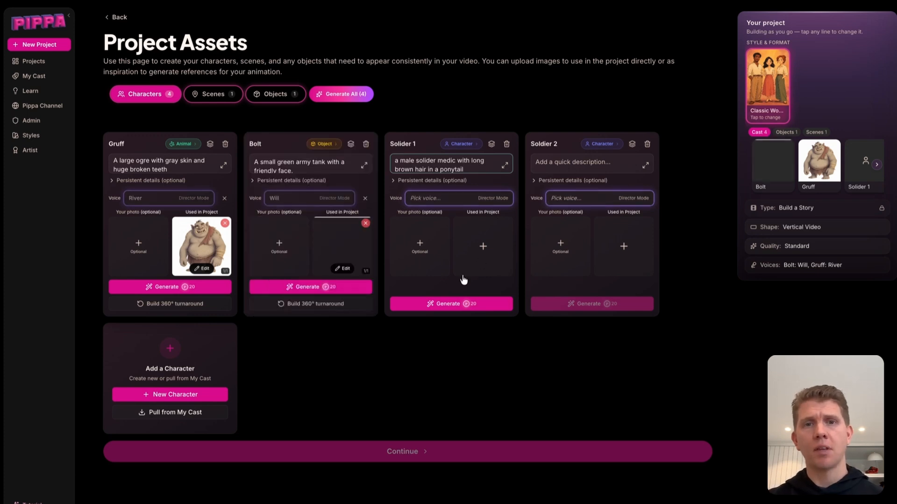
{"action": "left_click", "coordinate": [450, 303]}
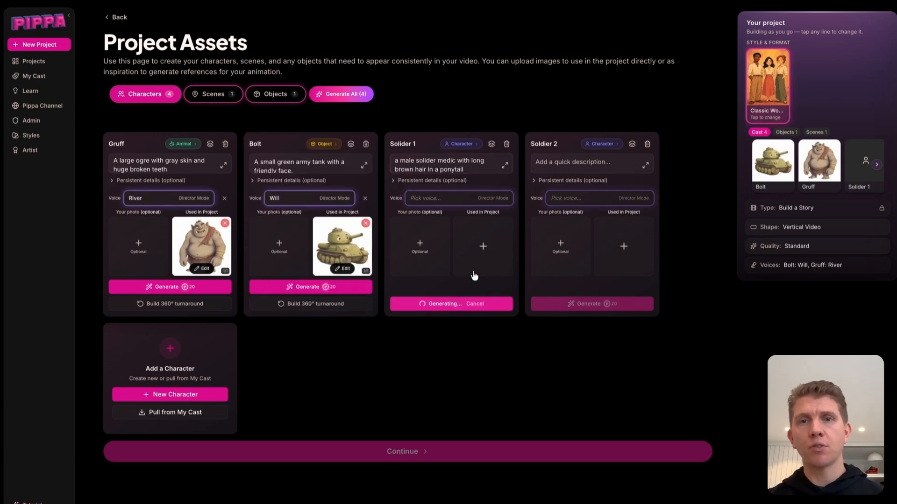
Describe Soldier 2 as wearing brown fatigues and carrying a bazooka, and generate its reference image
{"action": "left_click", "coordinate": [556, 164]}
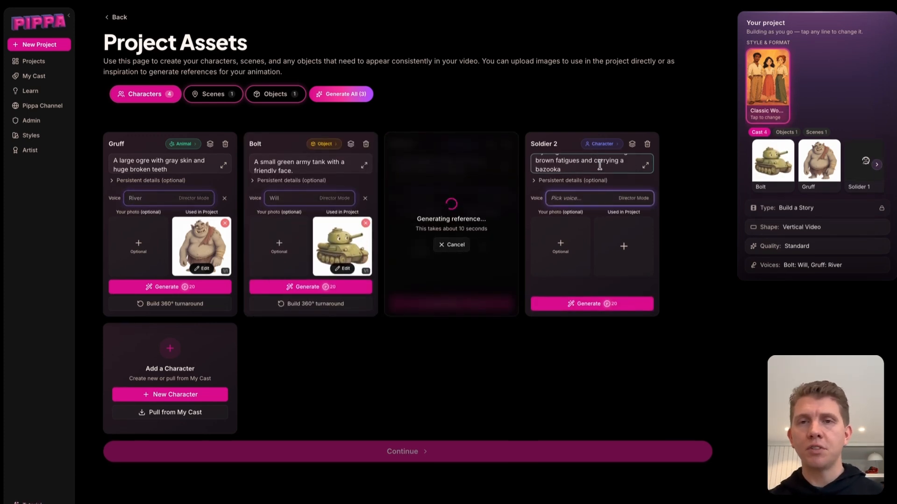
{"action": "left_click", "coordinate": [571, 303]}
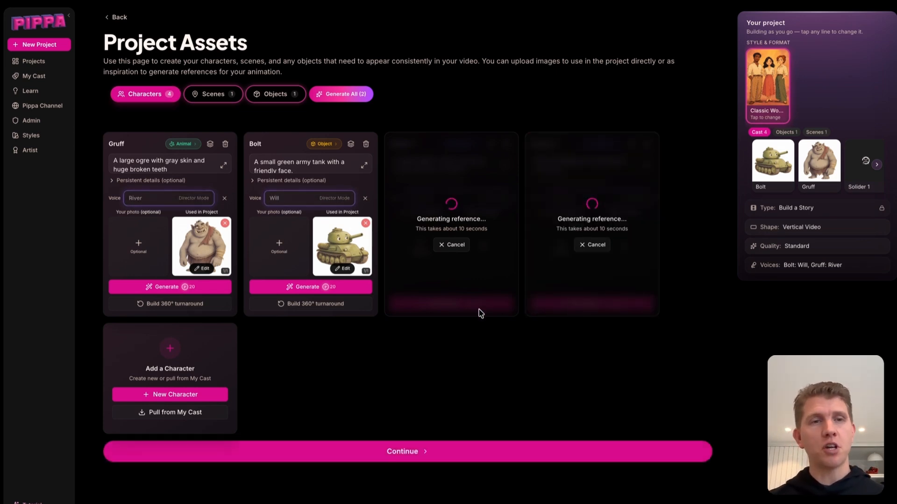
Review each character's generated reference image, including a look at Gruff's image edit dialog
{"action": "left_click", "coordinate": [192, 247]}
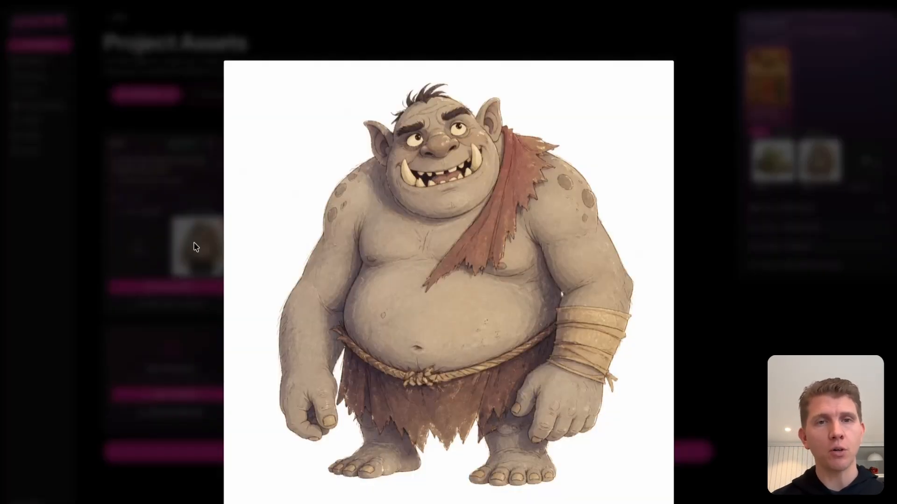
{"action": "left_click", "coordinate": [178, 145]}
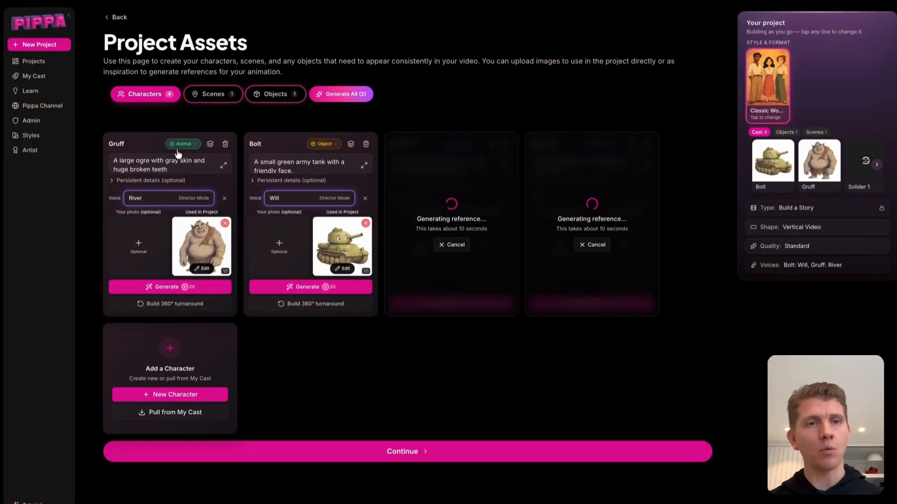
{"action": "left_click", "coordinate": [204, 270]}
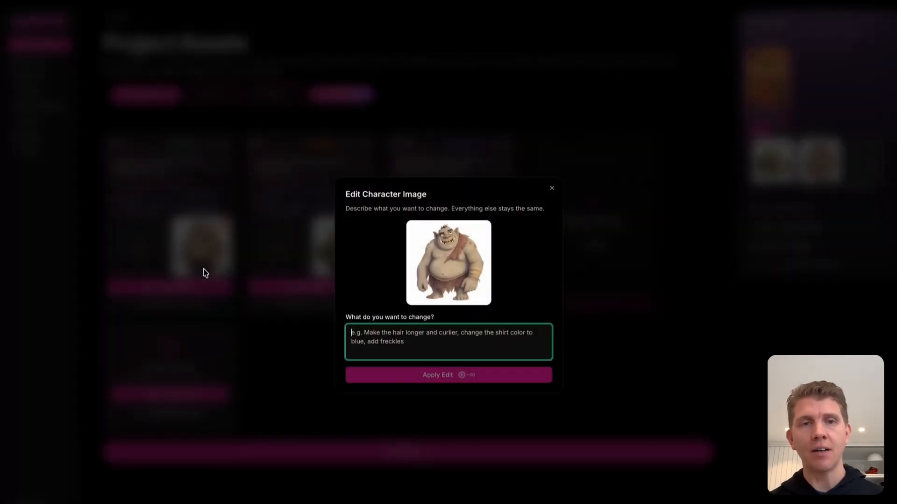
{"action": "left_click", "coordinate": [551, 188]}
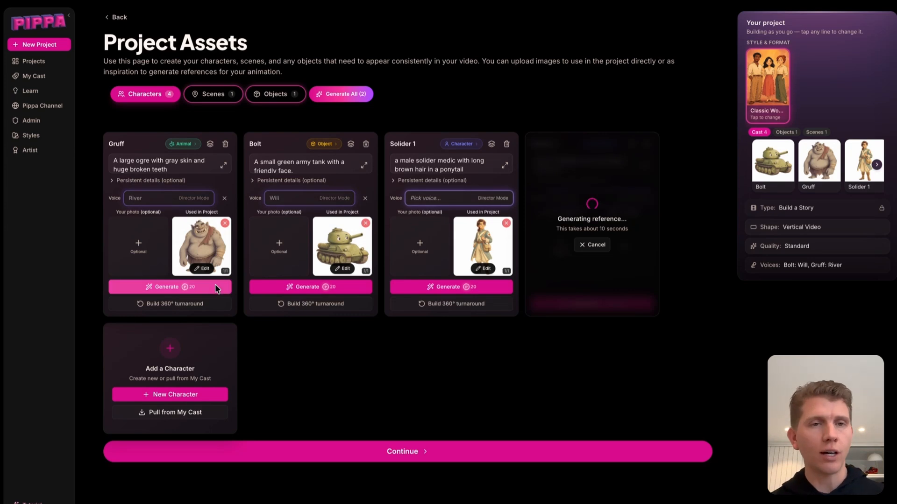
{"action": "left_click", "coordinate": [353, 251]}
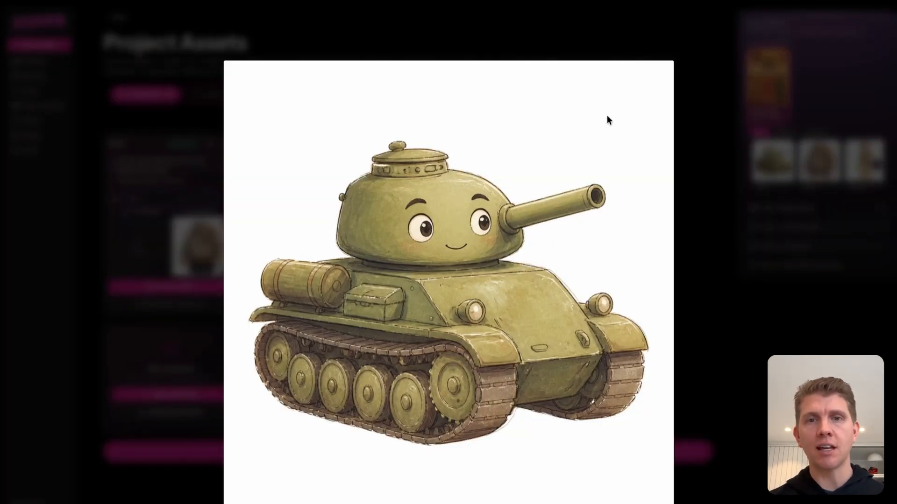
{"action": "left_click", "coordinate": [720, 141]}
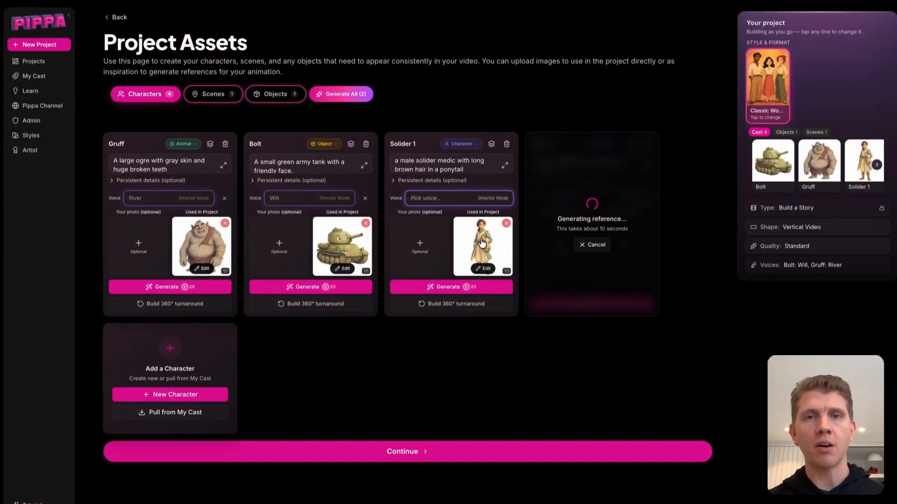
{"action": "left_click", "coordinate": [481, 243]}
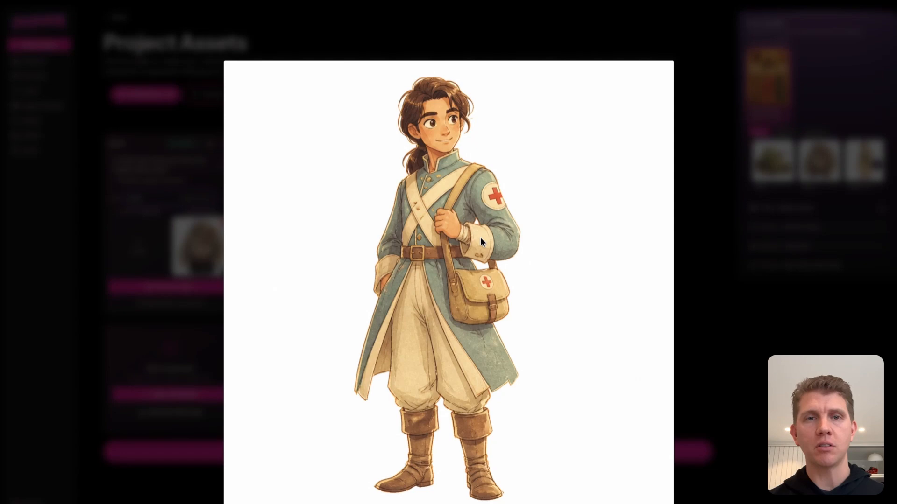
{"action": "left_click", "coordinate": [699, 248]}
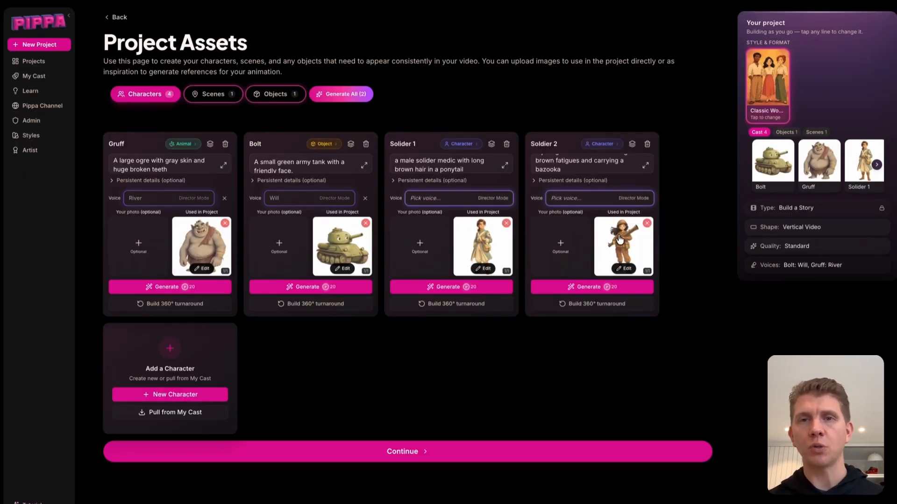
{"action": "left_click", "coordinate": [618, 238]}
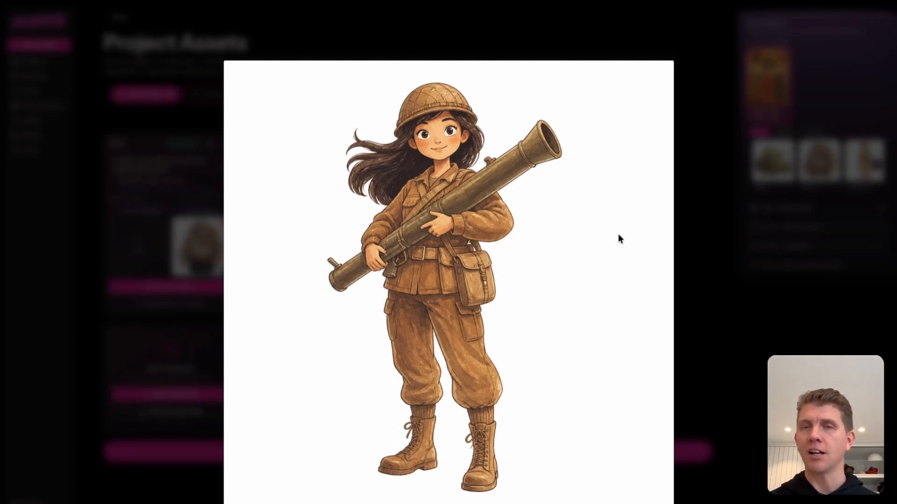
{"action": "left_click", "coordinate": [699, 251]}
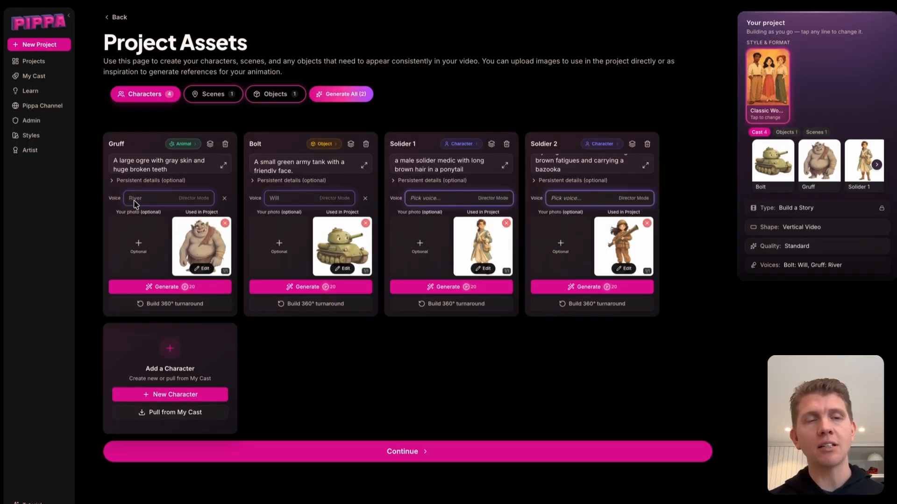
Browse the available voice options for Gruff across the AI Voice and Library sources
{"action": "left_click", "coordinate": [112, 182]}
{"action": "left_click", "coordinate": [112, 182]}
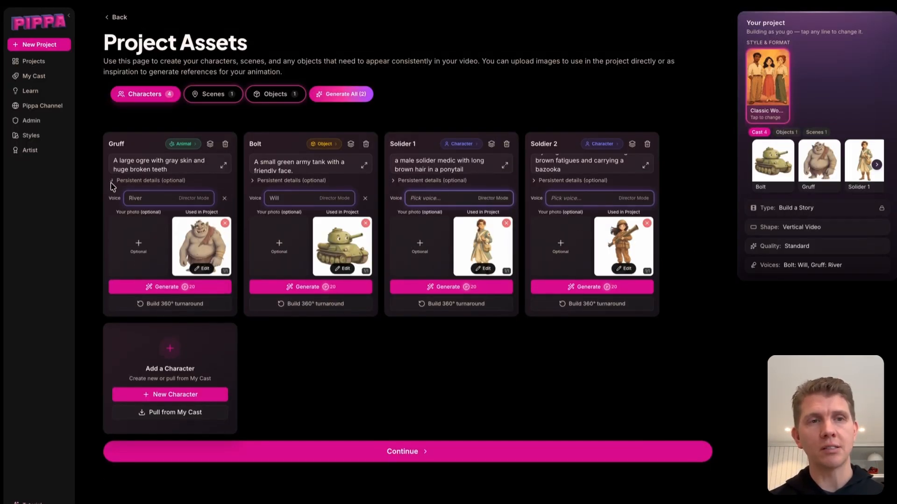
{"action": "left_click", "coordinate": [151, 203]}
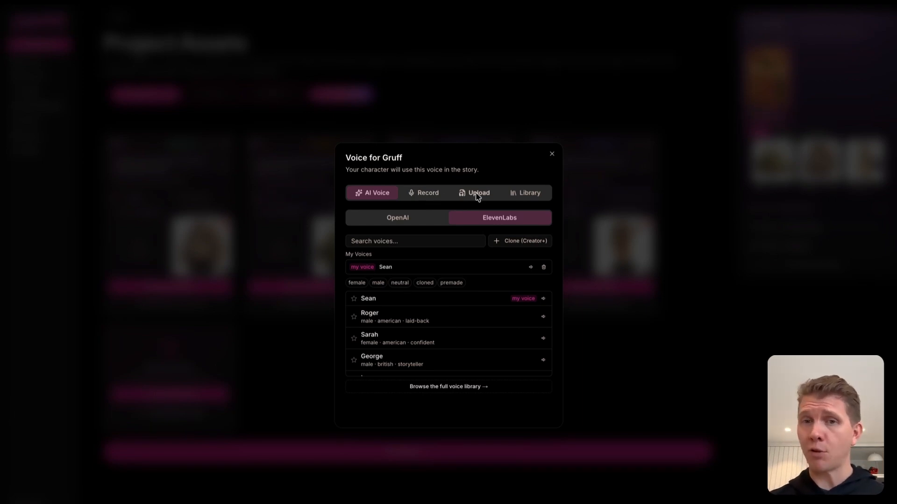
{"action": "left_click", "coordinate": [524, 201]}
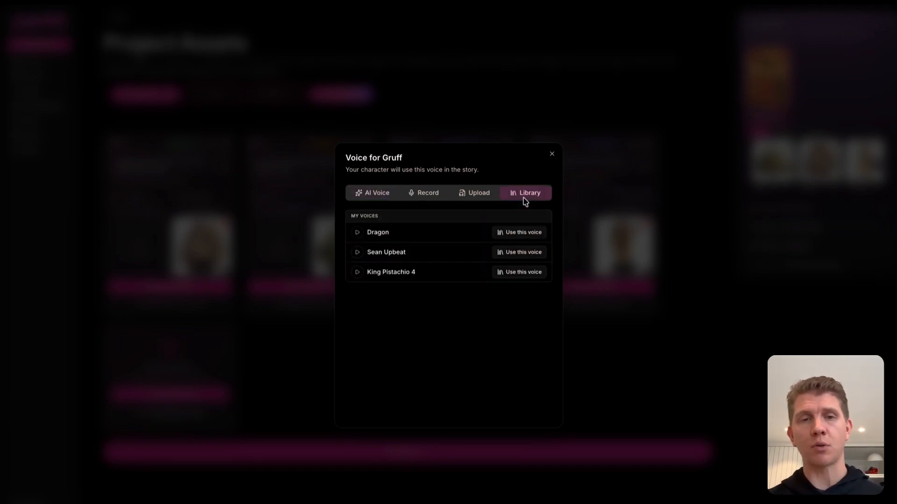
{"action": "left_click", "coordinate": [386, 201]}
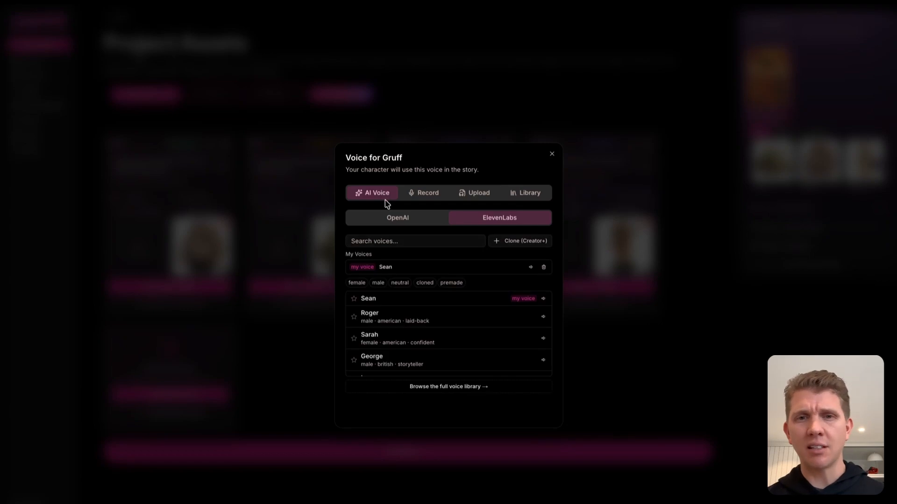
{"action": "left_click", "coordinate": [551, 154]}
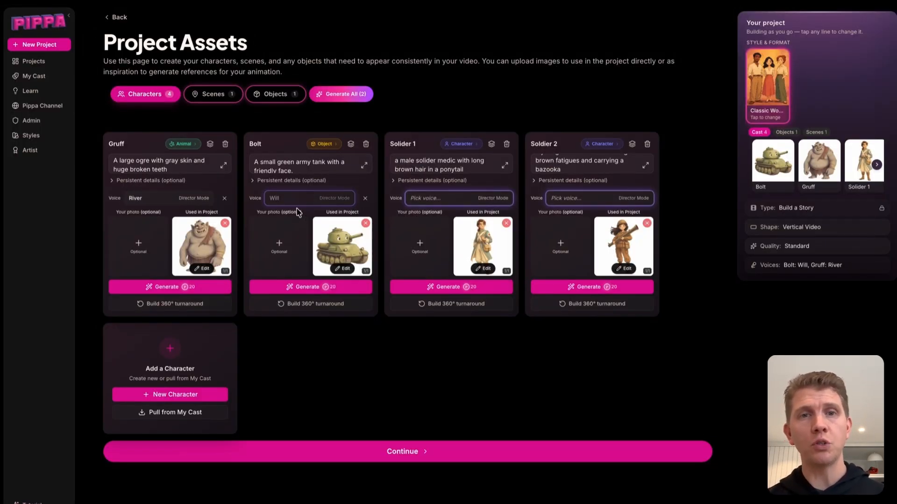
Assign the Alloy voice to Solider 1 and the Shimmer voice to Soldier 2
{"action": "left_click", "coordinate": [434, 201]}
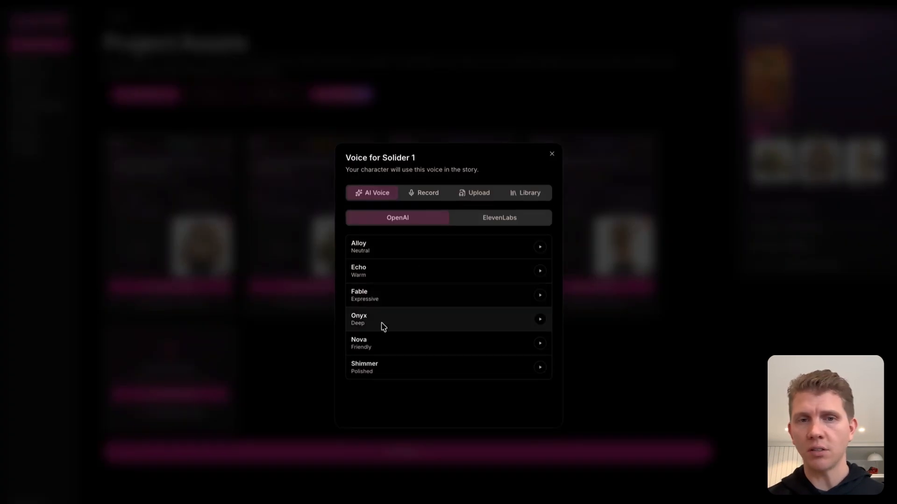
{"action": "left_click", "coordinate": [424, 247]}
{"action": "left_click", "coordinate": [572, 202]}
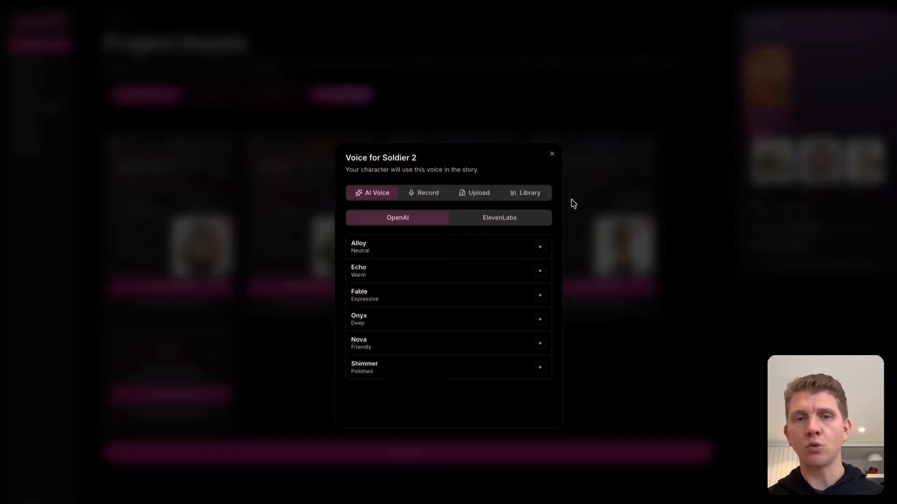
{"action": "left_click", "coordinate": [417, 371]}
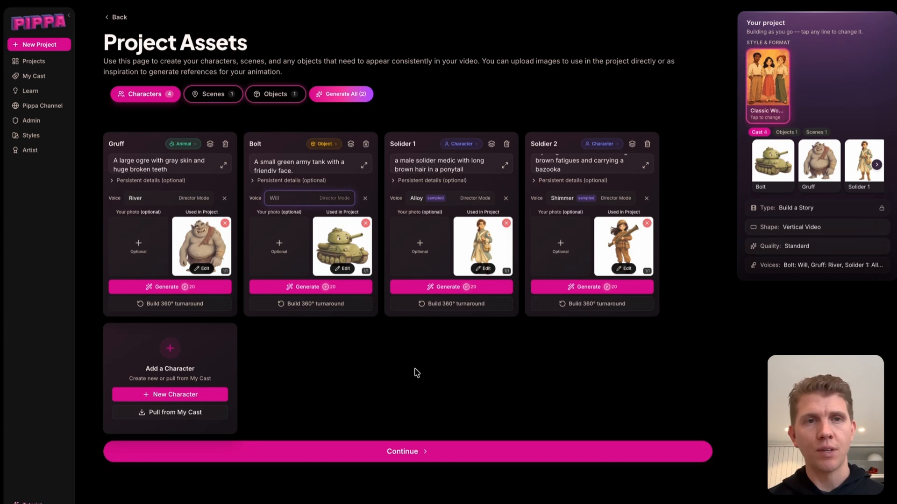
Generate the reference image for the Muddy Trail scene
{"action": "left_click", "coordinate": [219, 100]}
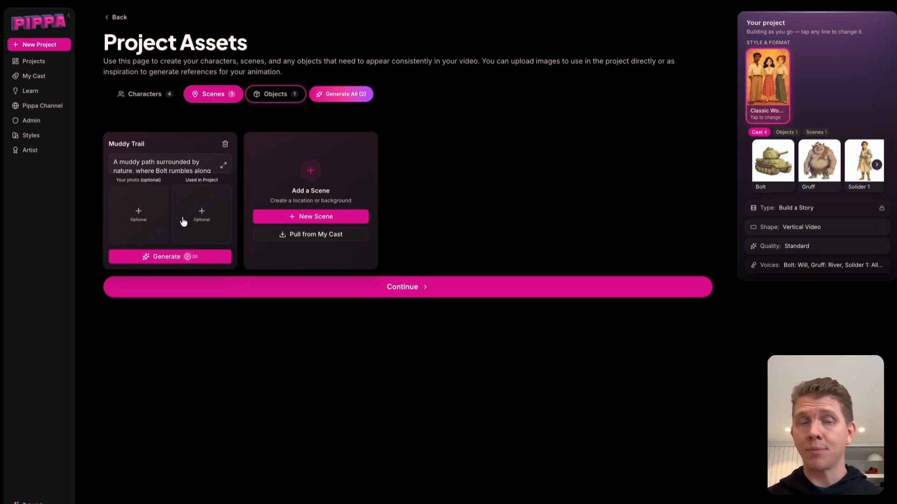
{"action": "left_click", "coordinate": [172, 257]}
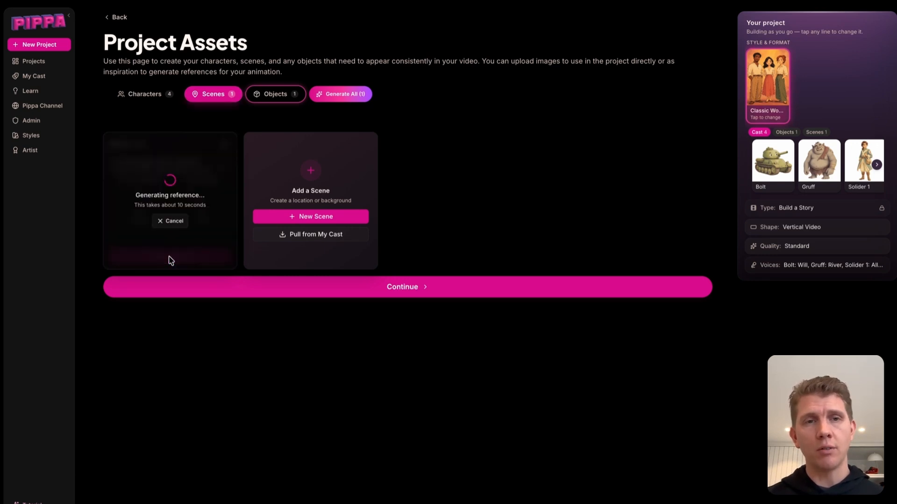
Rewrite the Big Cake object's description as "A large yellow and blue multi-layered cake" and generate its reference image
{"action": "left_click", "coordinate": [277, 103]}
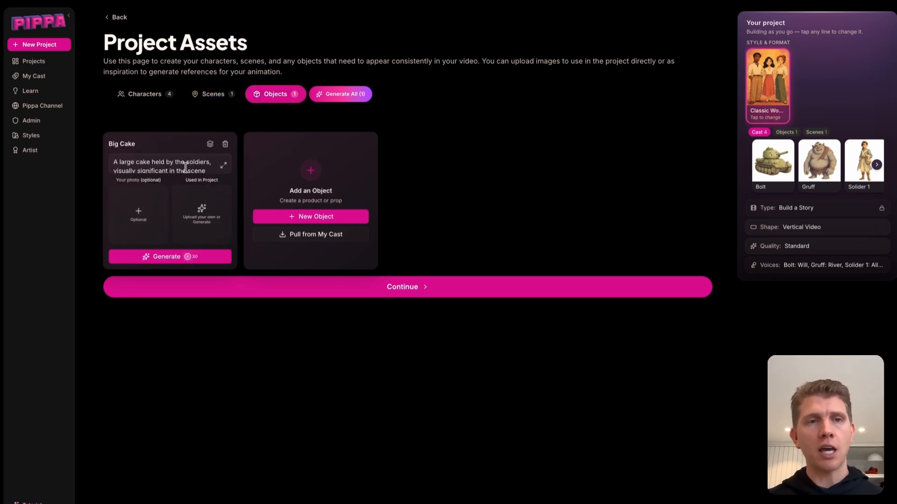
{"action": "left_click", "coordinate": [223, 166]}
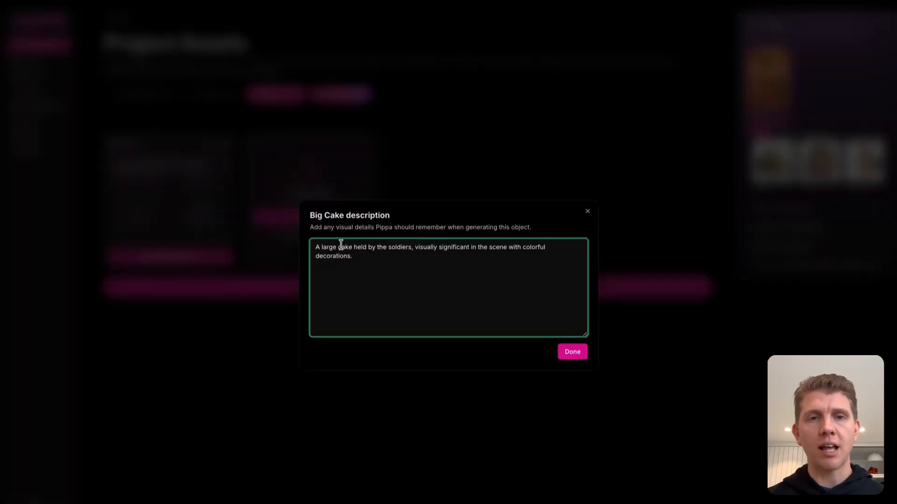
{"action": "left_click_drag", "start_coordinate": [338, 247], "coordinate": [382, 259]}
{"action": "type", "text": "yellow and blue "}
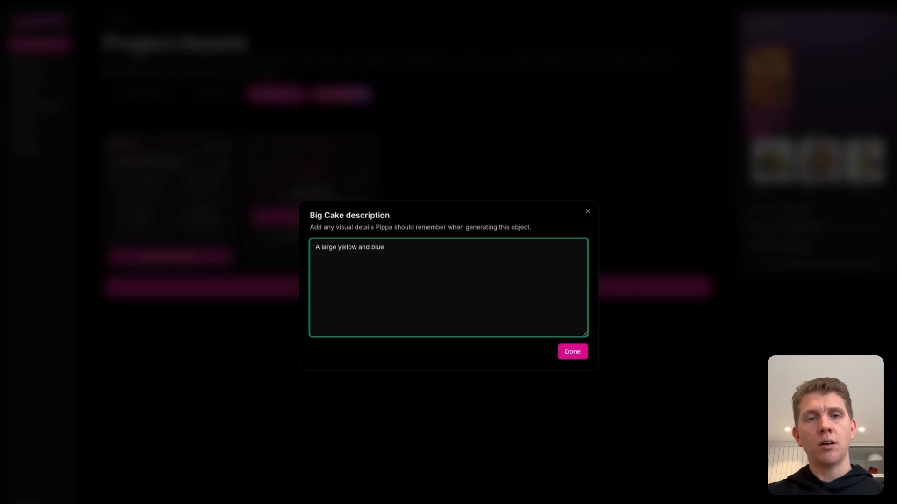
{"action": "type", "text": "multi-layere"}
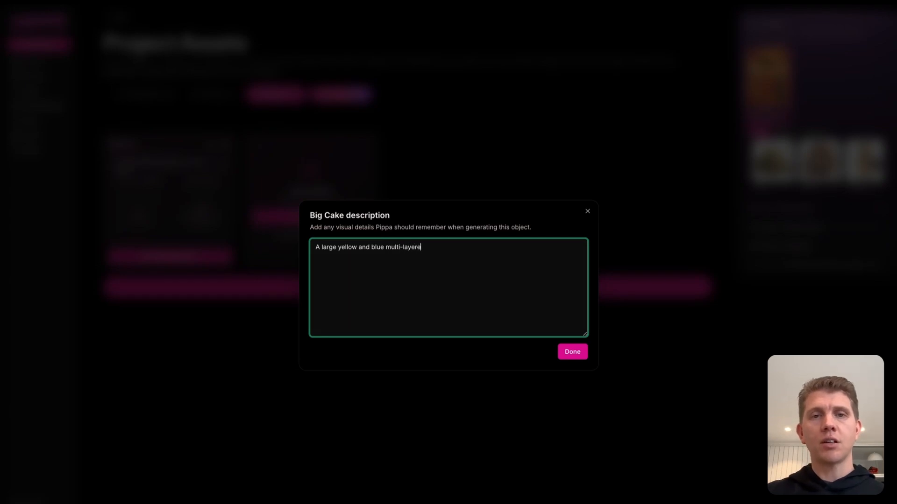
{"action": "type", "text": "d cake"}
{"action": "left_click", "coordinate": [577, 354]}
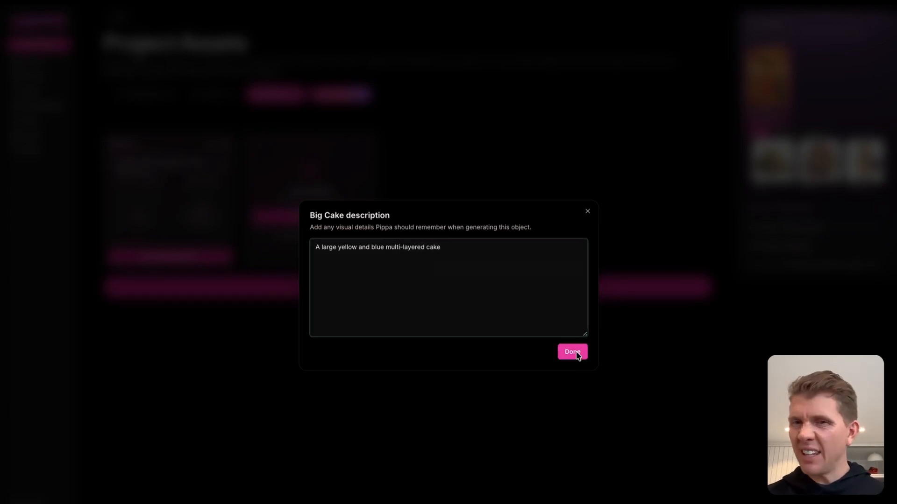
{"action": "left_click", "coordinate": [202, 255]}
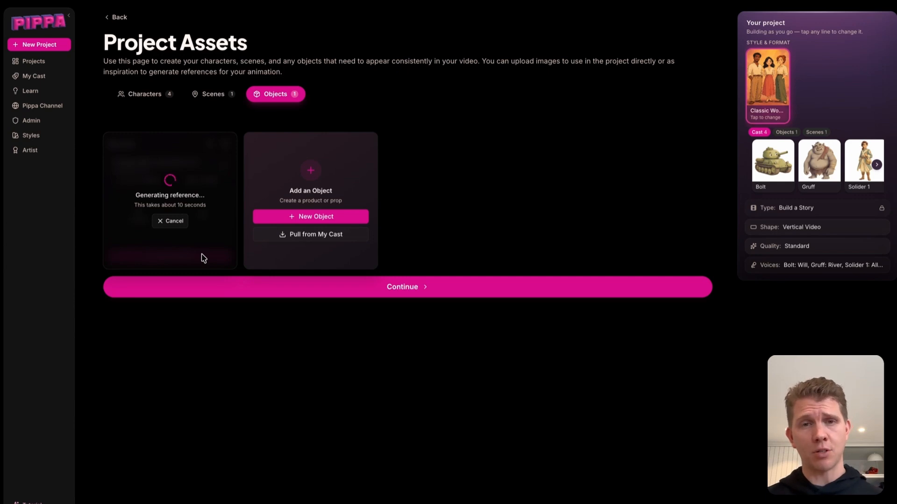
Preview the Muddy Trail scene's generated image
{"action": "left_click", "coordinate": [221, 89]}
{"action": "left_click", "coordinate": [200, 234]}
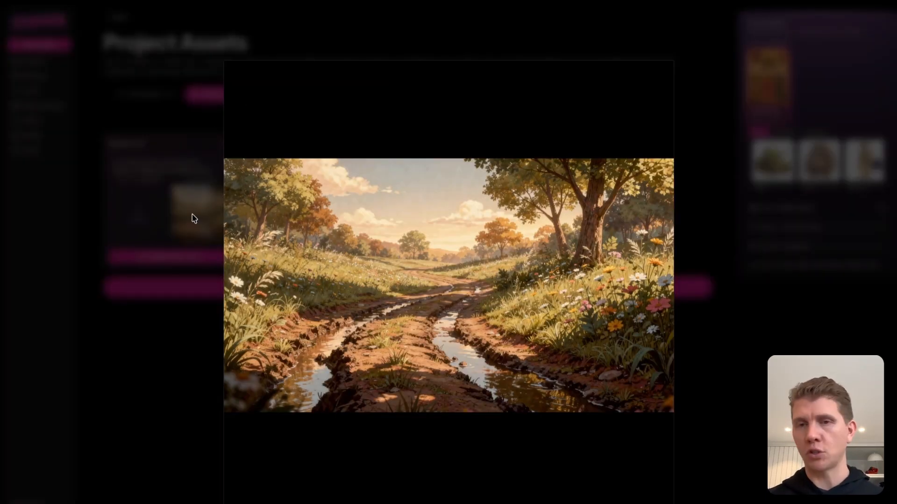
Close the scene preview, check the characters list, and continue past the project assets to the generation options
{"action": "left_click", "coordinate": [192, 214]}
{"action": "left_click", "coordinate": [267, 94]}
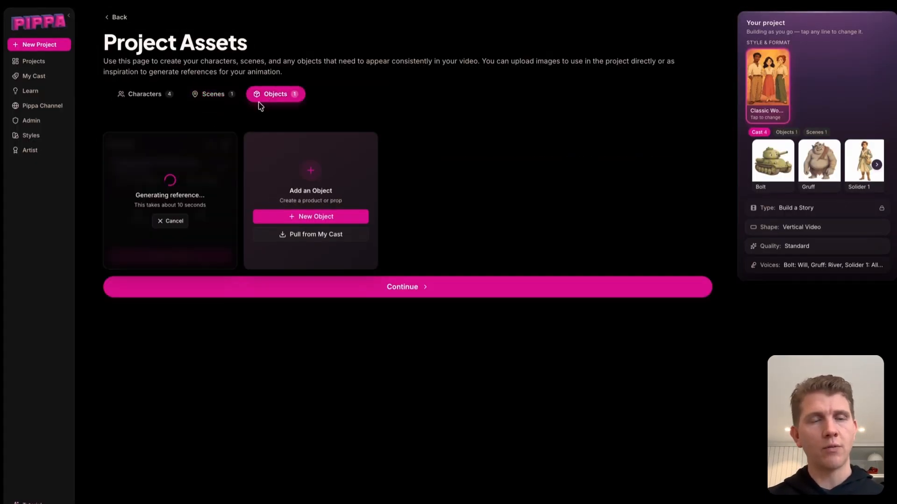
{"action": "left_click", "coordinate": [155, 94]}
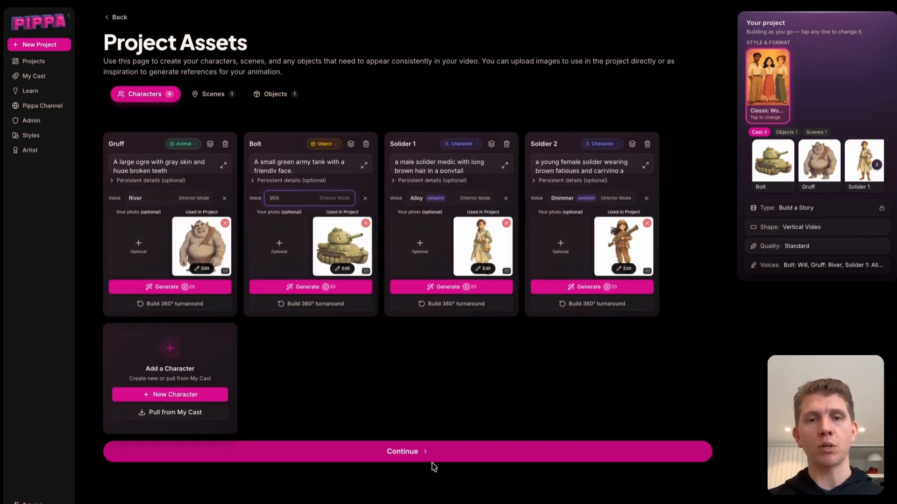
{"action": "left_click", "coordinate": [394, 456]}
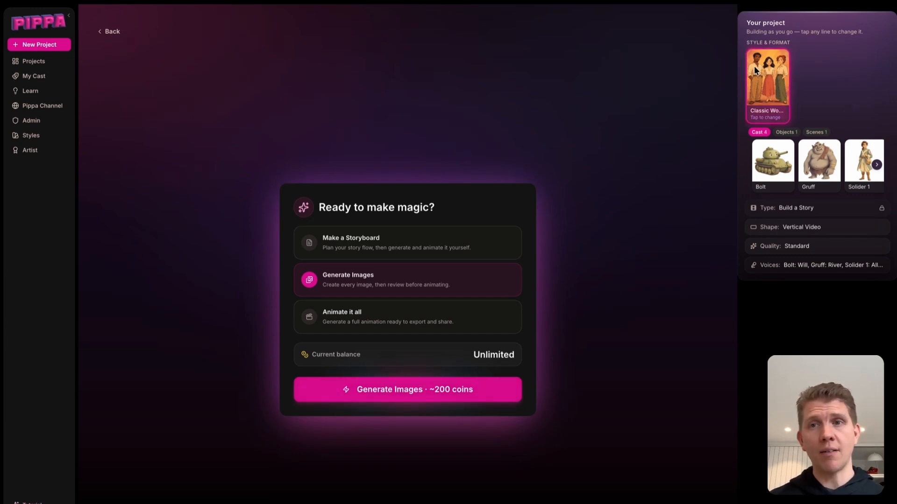
Review the project's objects, scenes and cast in the project summary
{"action": "left_click", "coordinate": [789, 134]}
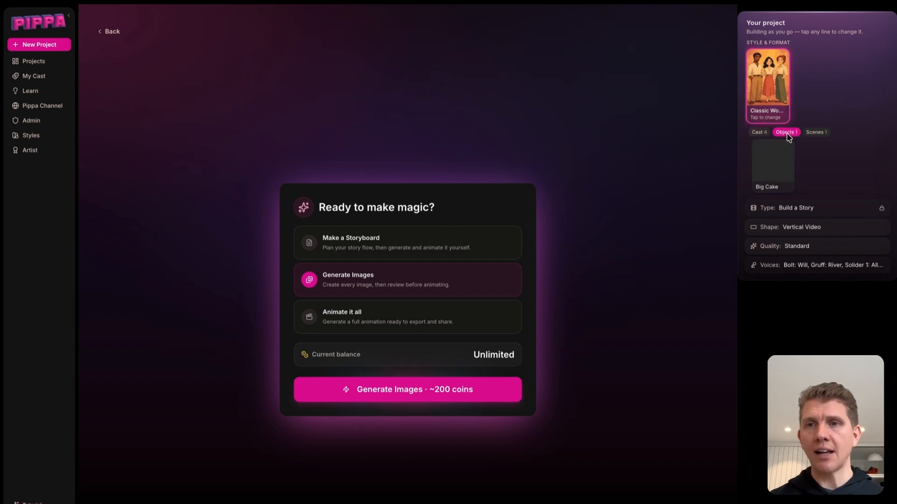
{"action": "left_click", "coordinate": [815, 134]}
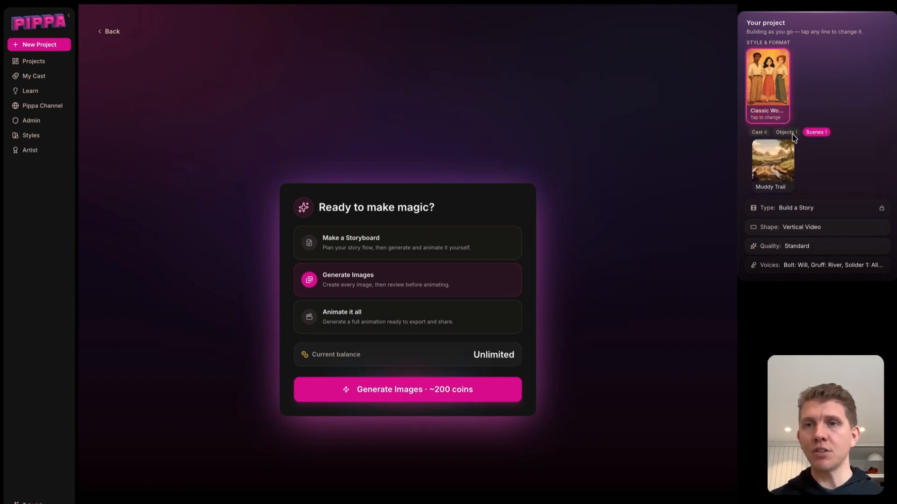
{"action": "left_click", "coordinate": [787, 133]}
{"action": "left_click", "coordinate": [761, 134]}
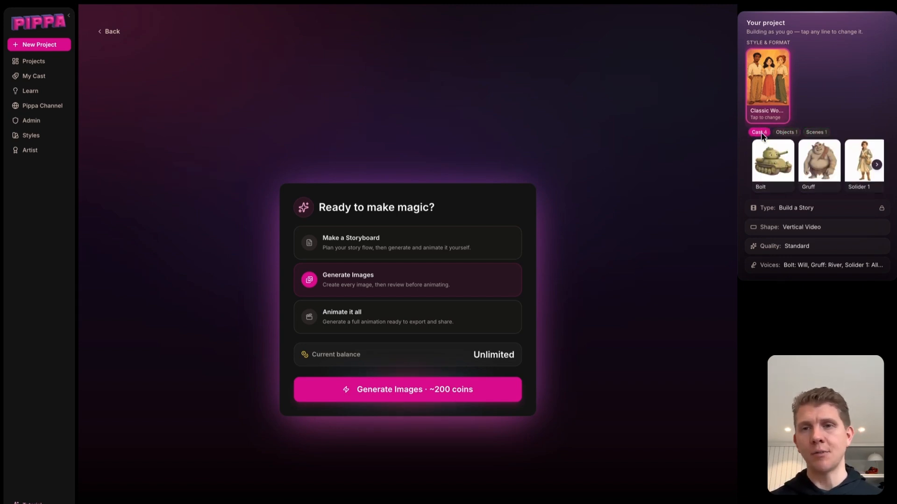